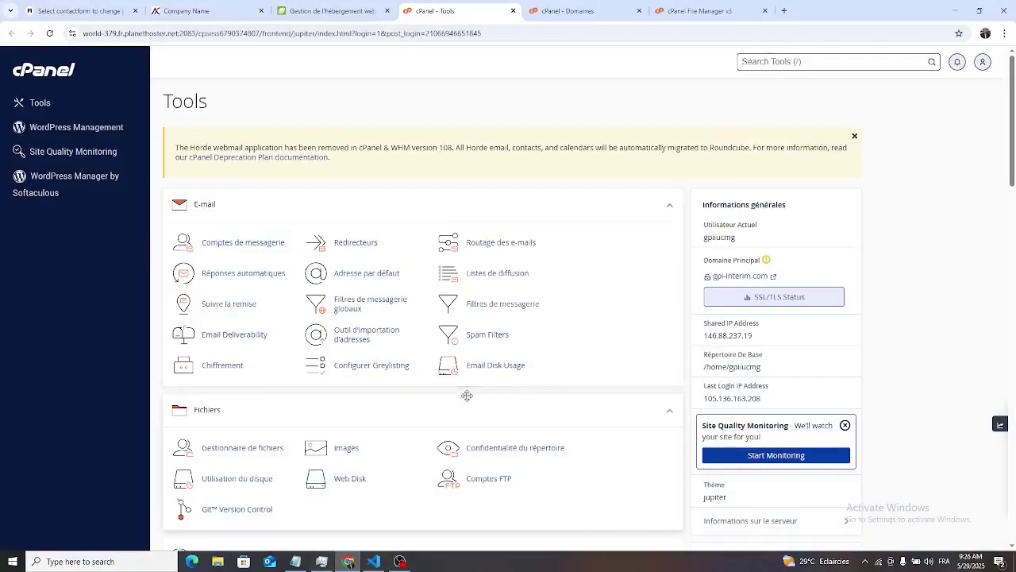
- Scroll down to the Domaines section and open the Domaines page
scroll(468, 393, down, 5)
click(484, 371)
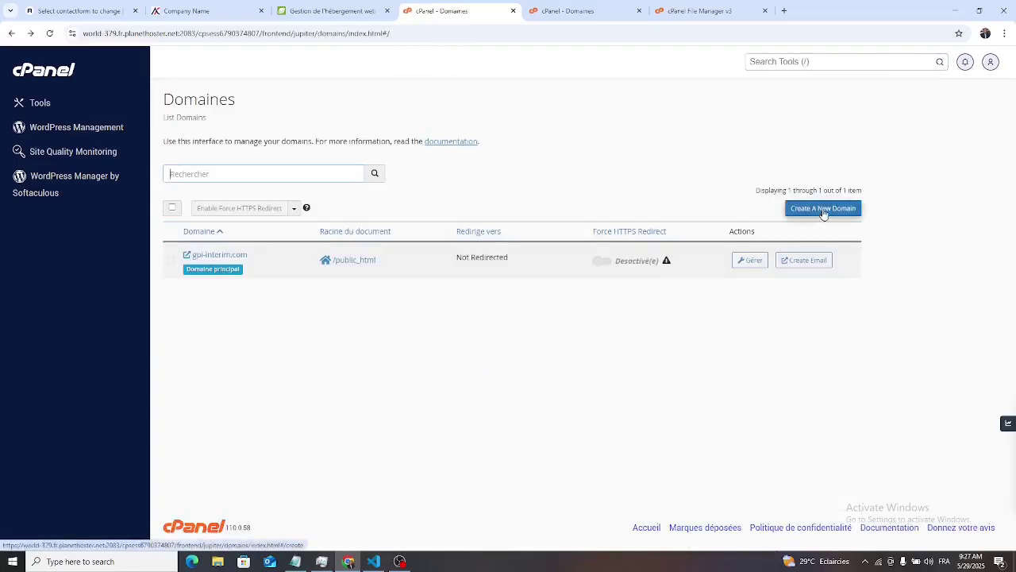
- Create the site's new domain with its own document root instead of sharing public_html
click(823, 208)
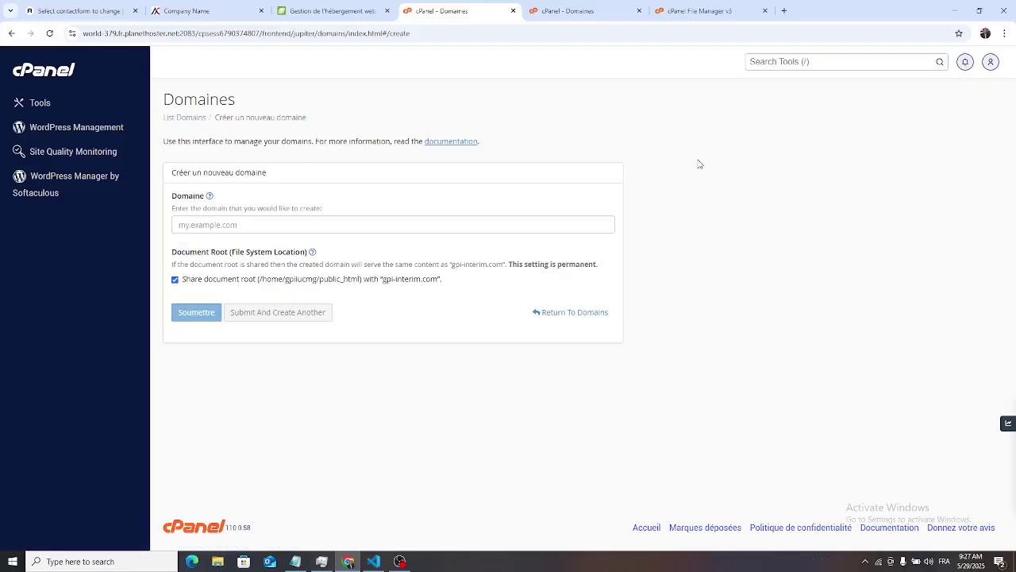
click(265, 226)
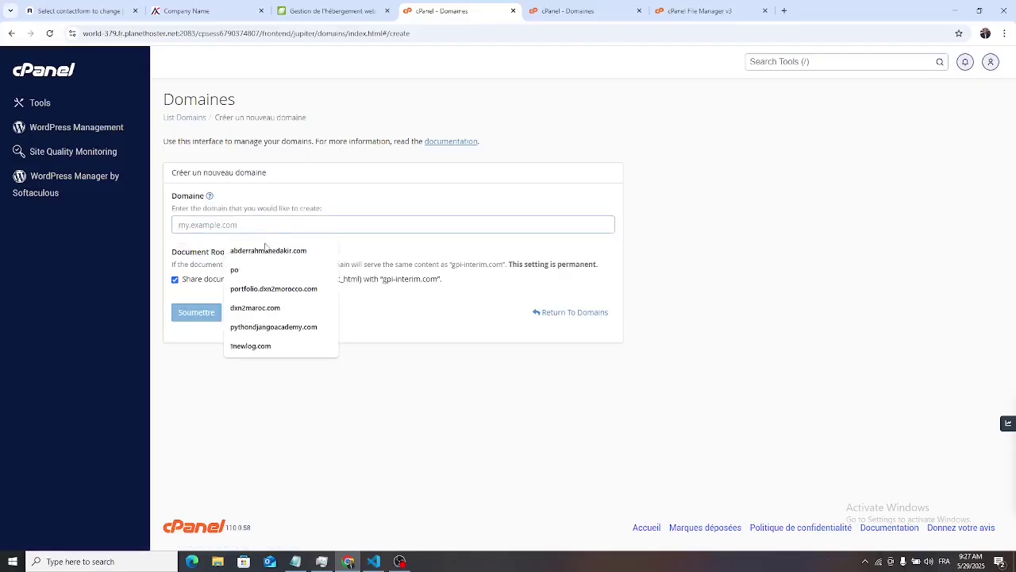
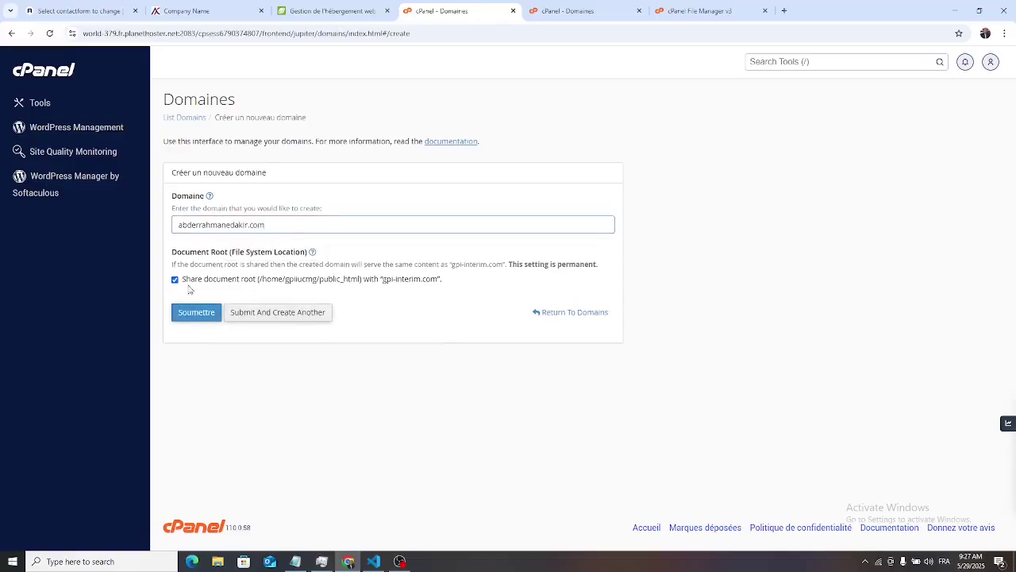
click(175, 279)
click(174, 280)
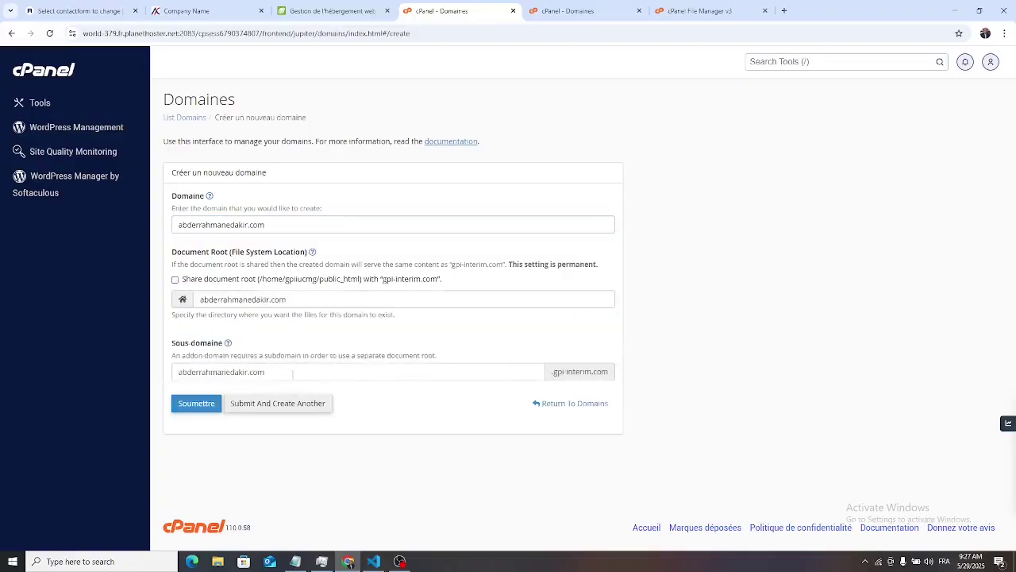
click(195, 404)
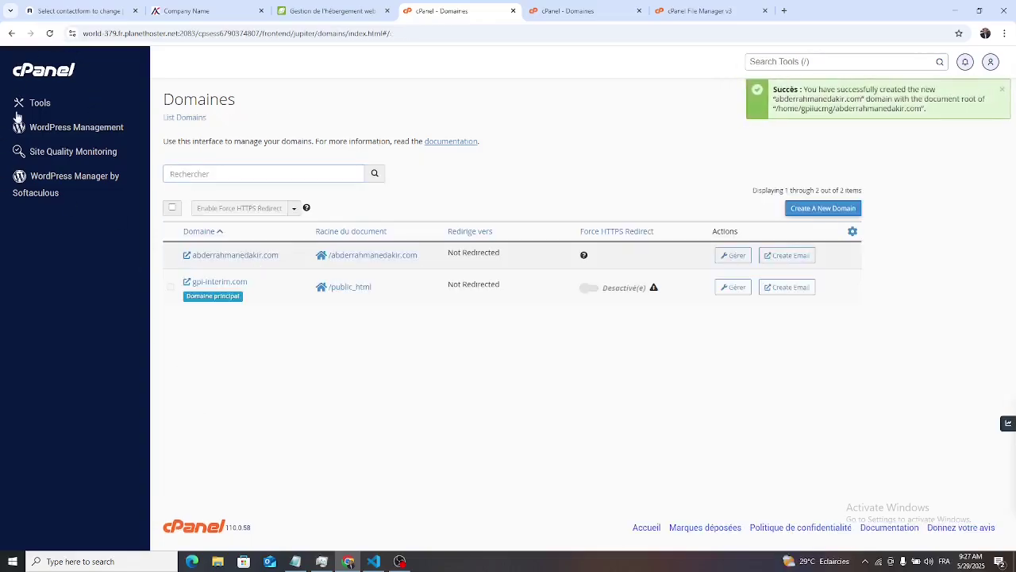
right_click(40, 106)
- Open the Gestionnaire de fichiers (File Manager) from a new Tools tab
click(85, 114)
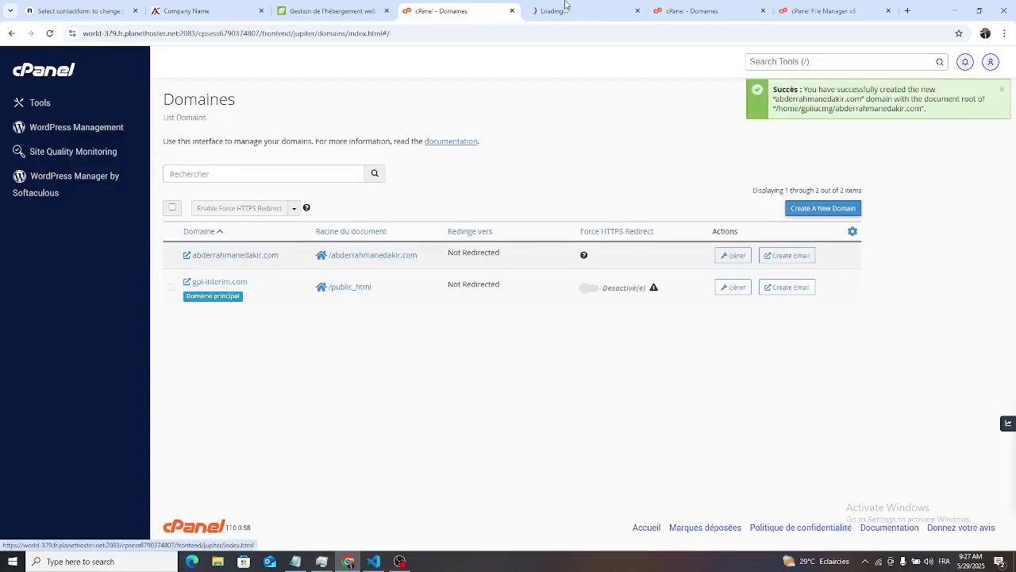
click(562, 13)
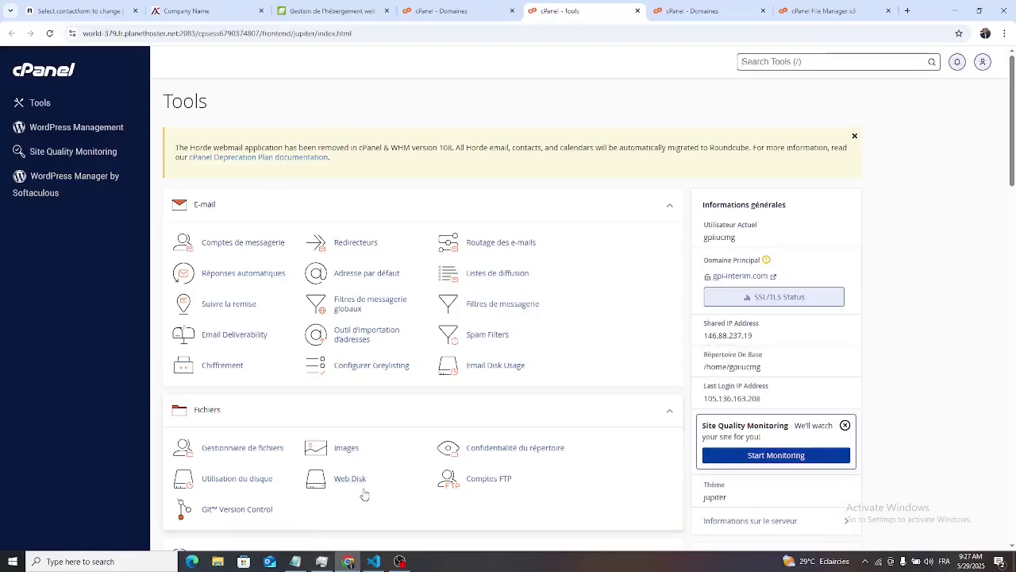
click(229, 348)
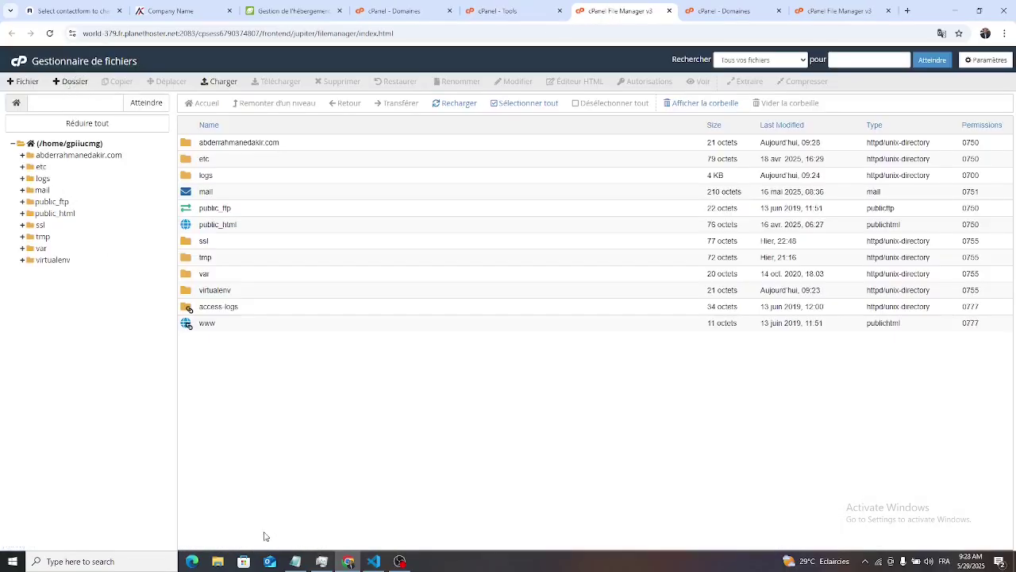
- Locate the Django-Company archive on Local Disk (C:) in File Explorer, then return to Chrome
click(218, 561)
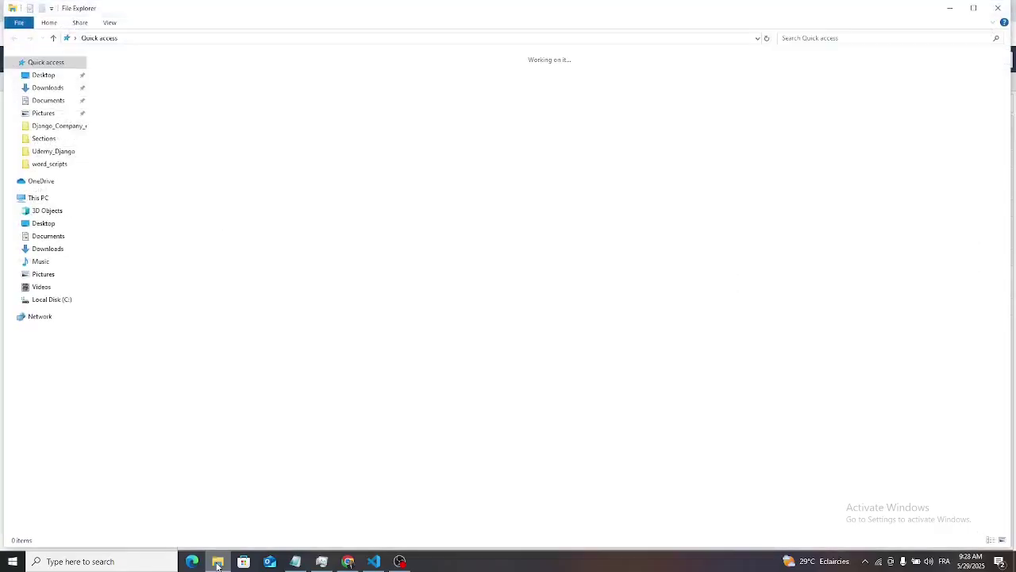
click(52, 300)
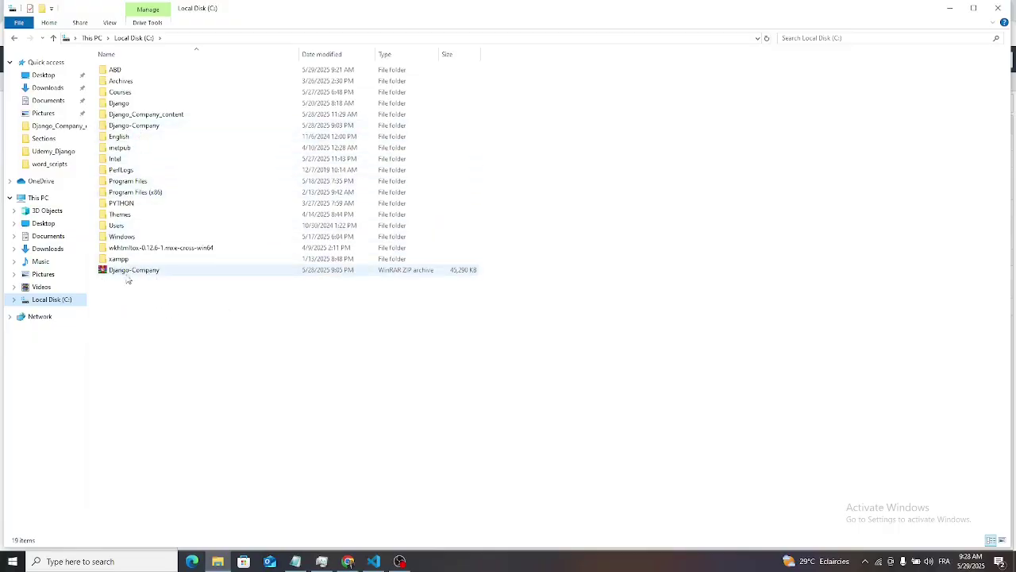
click(348, 562)
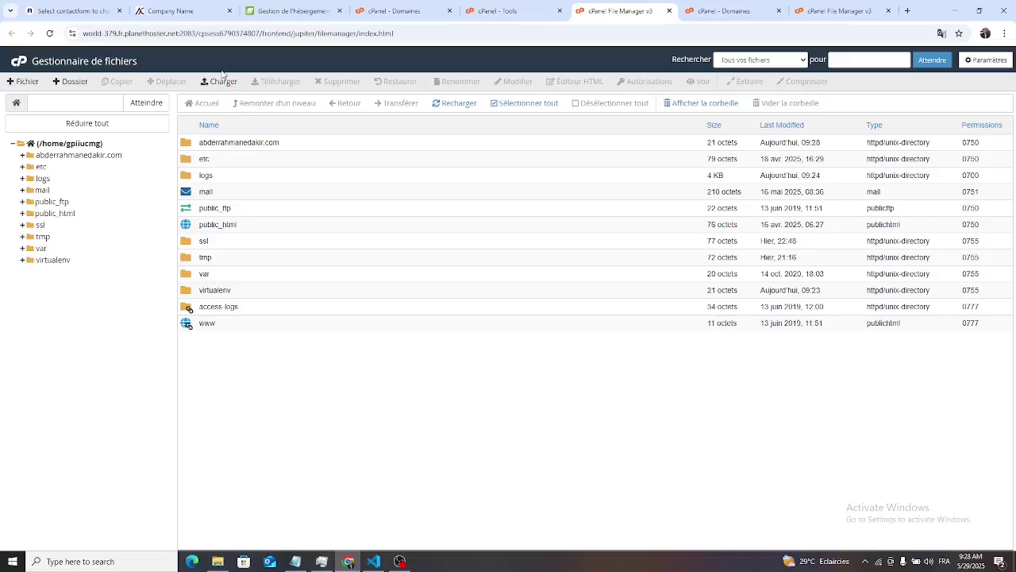
- Upload the Django-Company.zip archive (44.23 MB) to the home directory
click(223, 81)
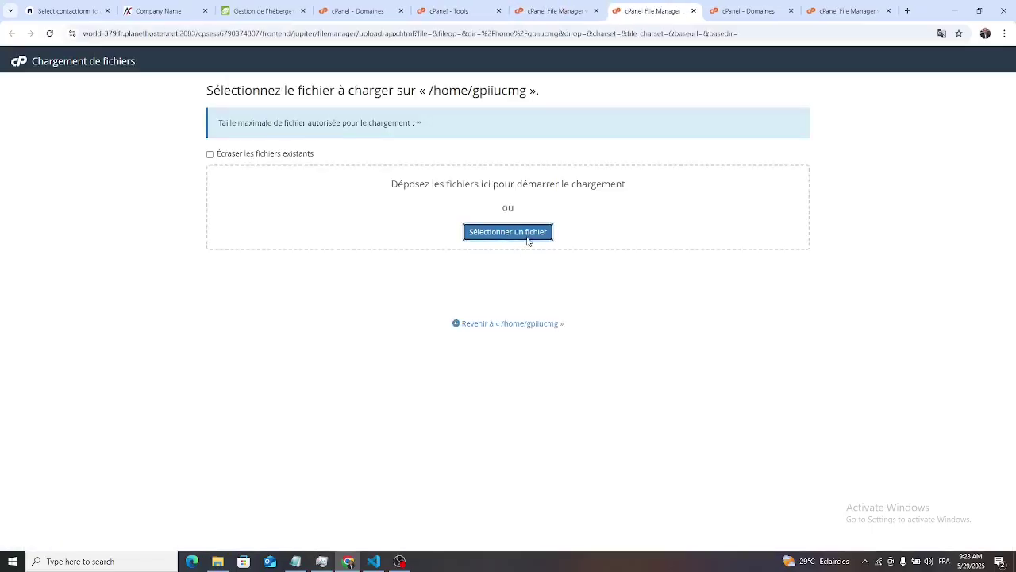
click(526, 237)
click(332, 306)
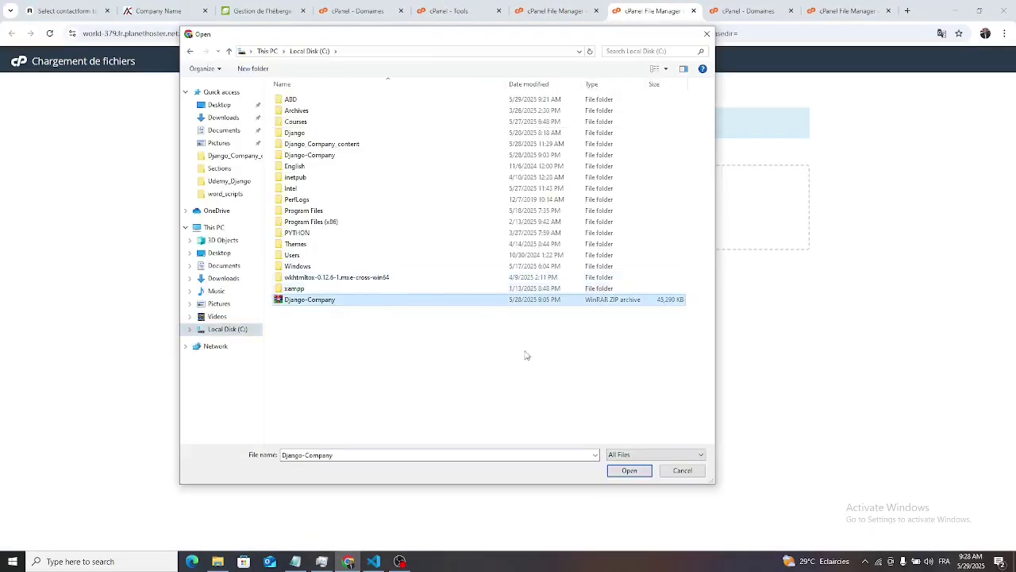
click(628, 470)
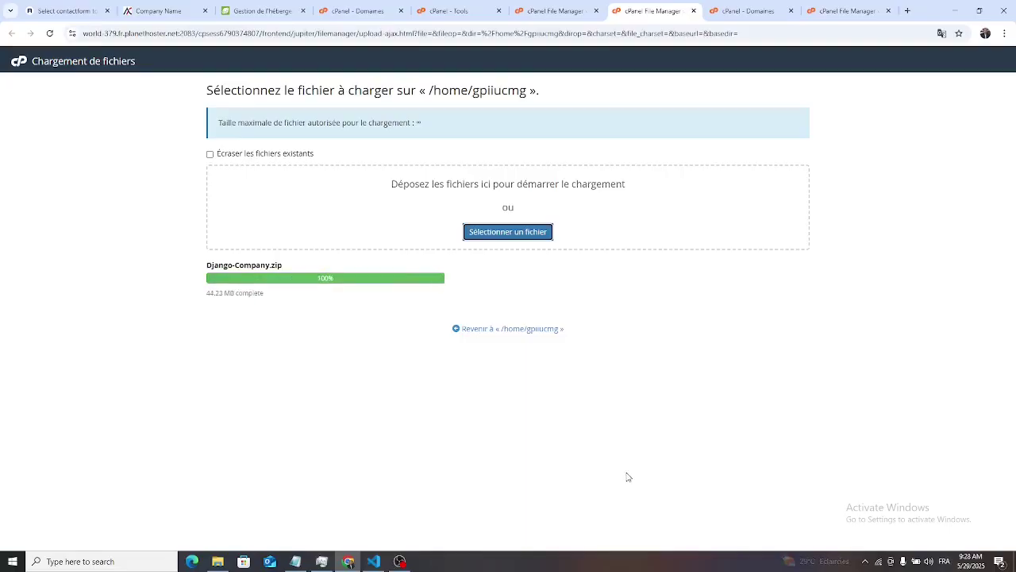
click(531, 336)
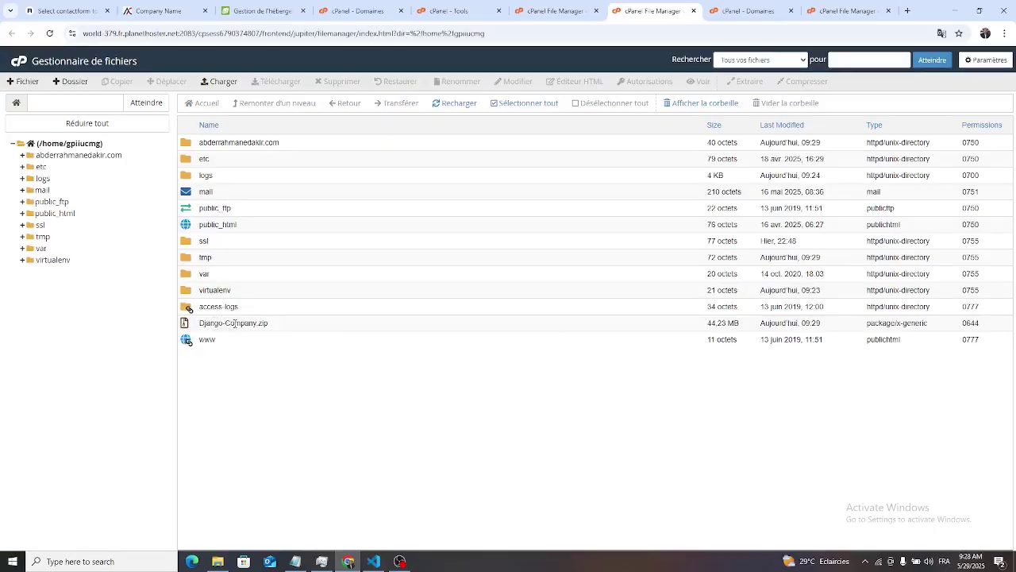
- Extract Django-Company.zip into the home directory and close the extraction results
right_click(235, 323)
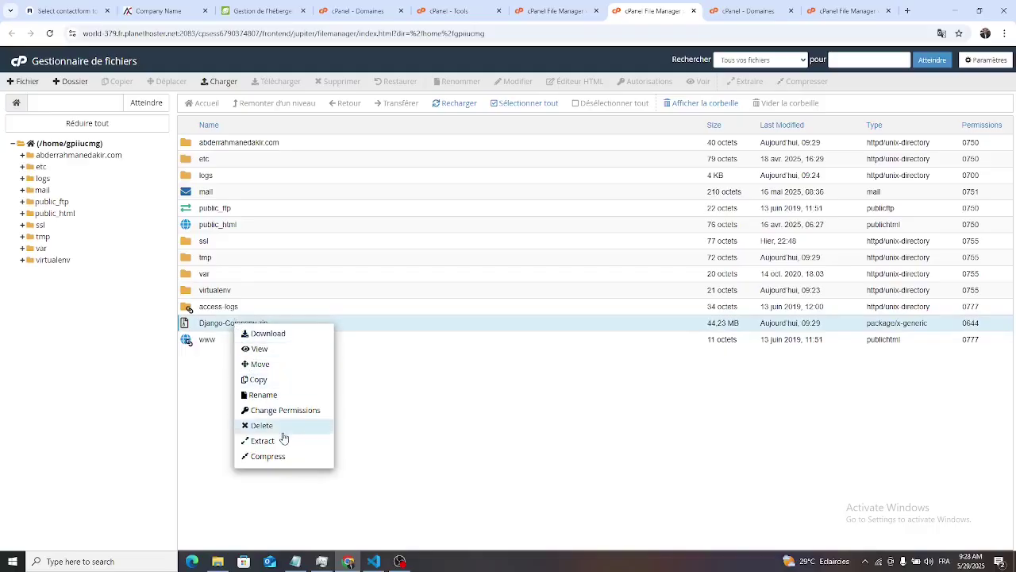
click(283, 445)
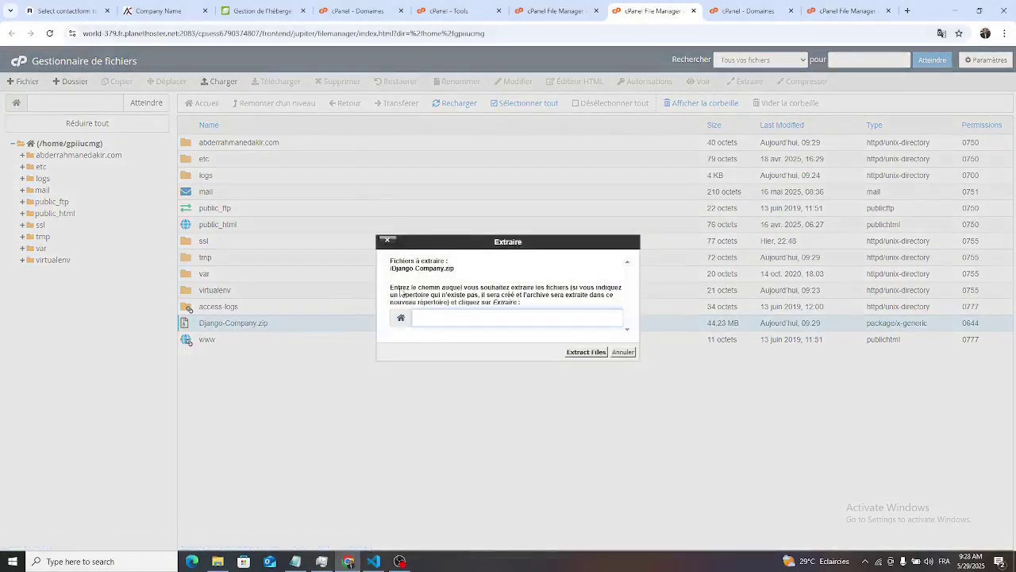
click(594, 353)
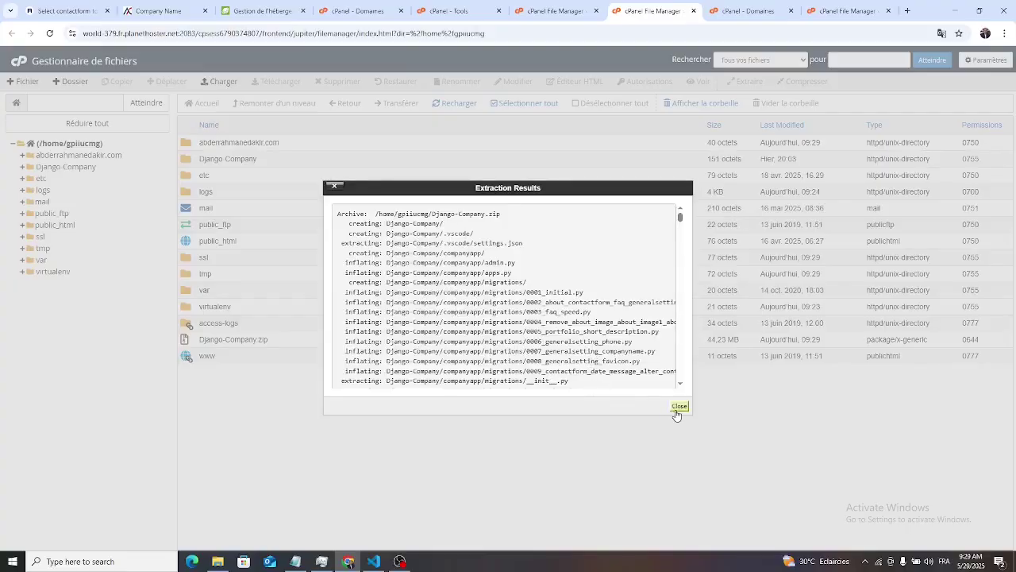
click(679, 407)
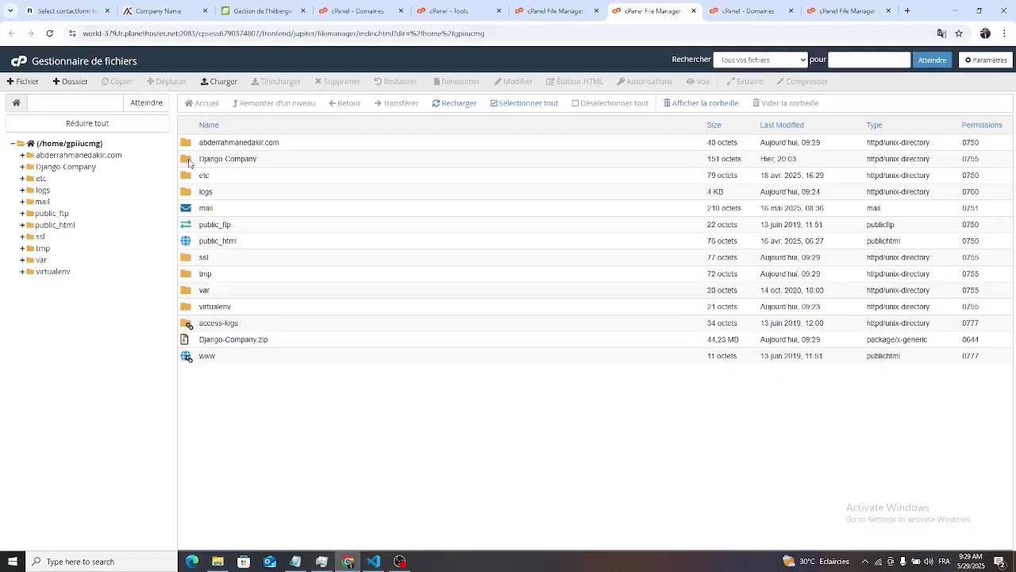
- Open Django-Company and select all project files from companyapp to requirements.txt
double_click(189, 160)
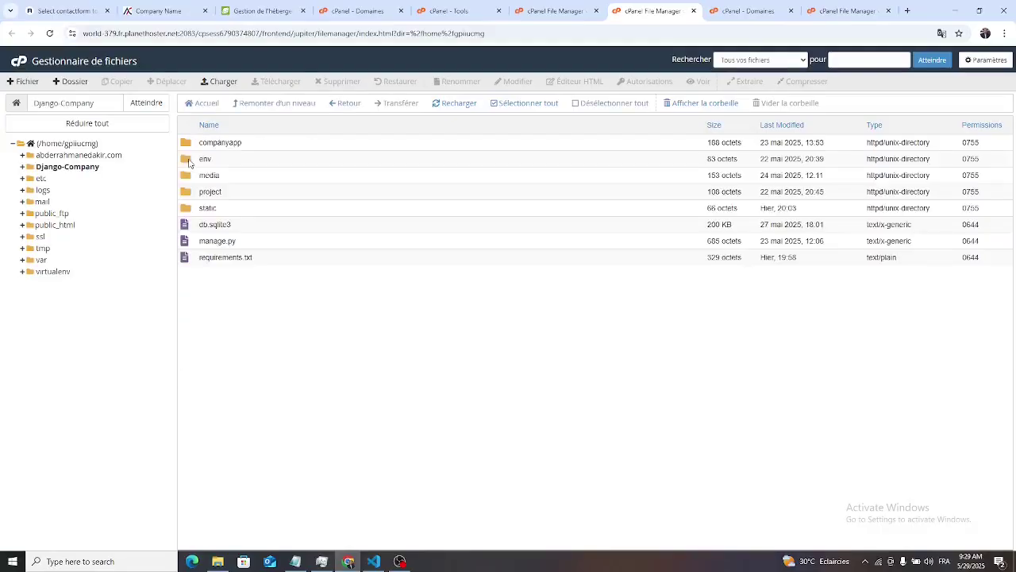
click(76, 154)
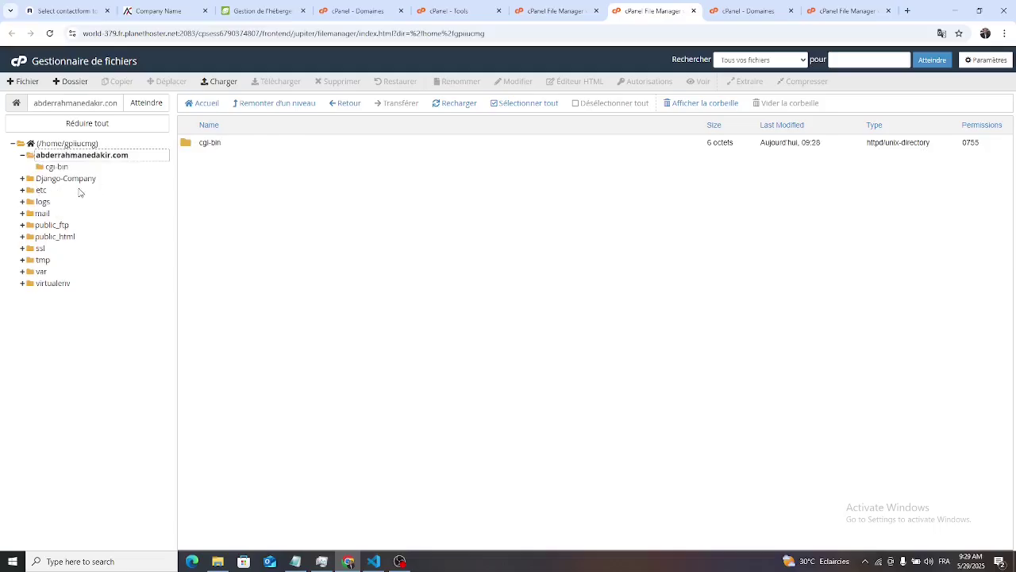
click(79, 143)
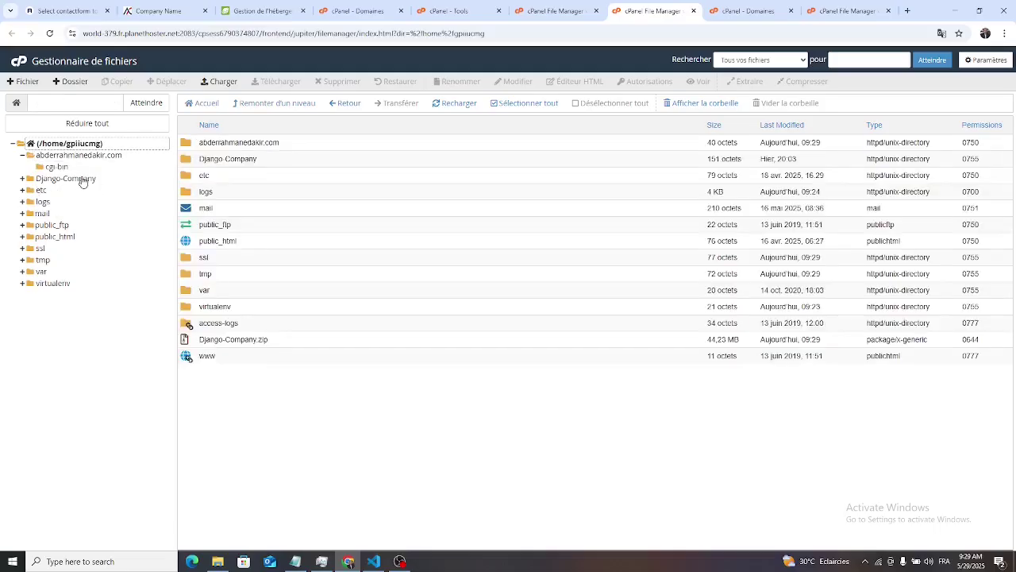
click(82, 178)
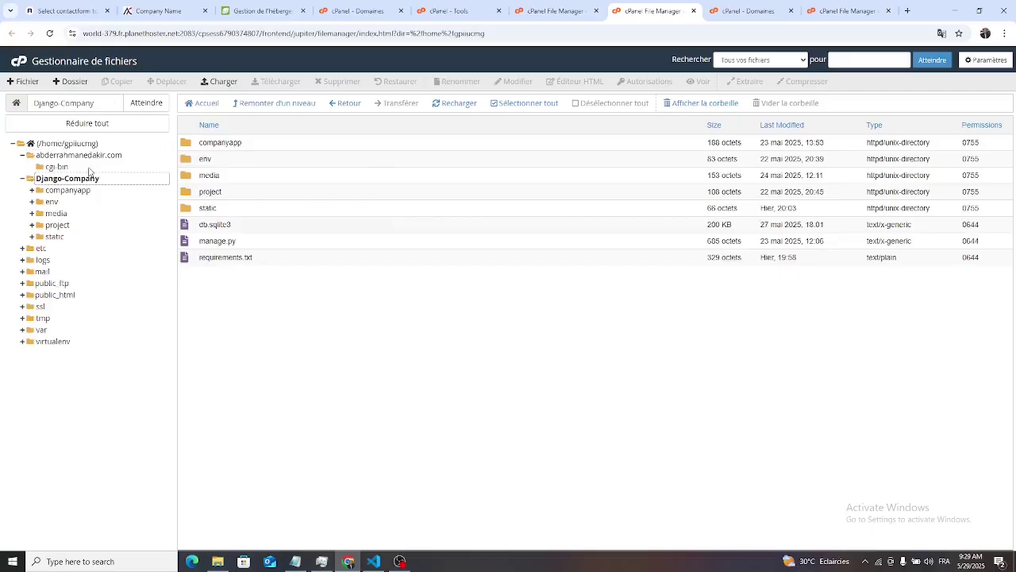
click(185, 143)
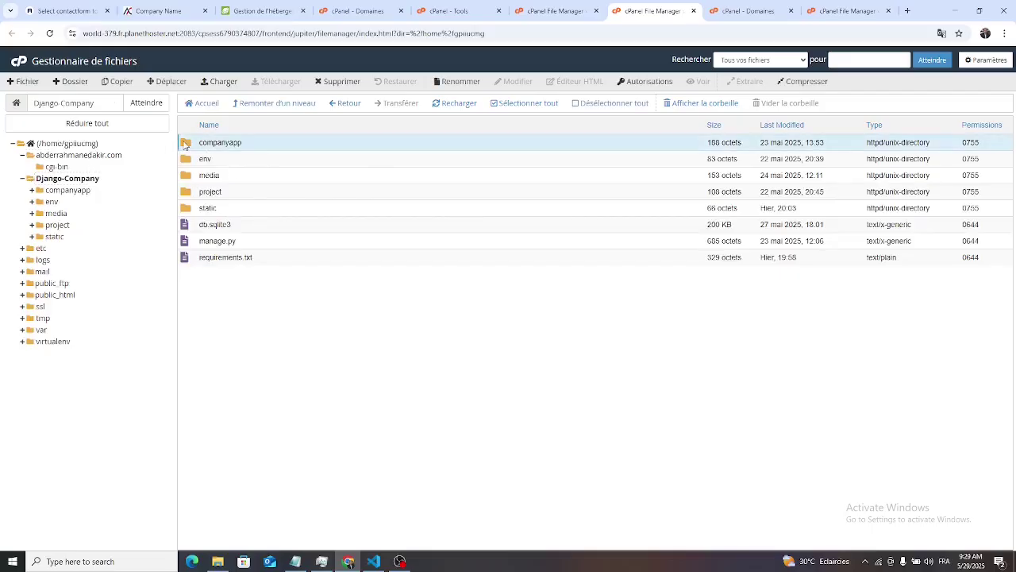
drag(185, 143, 247, 316)
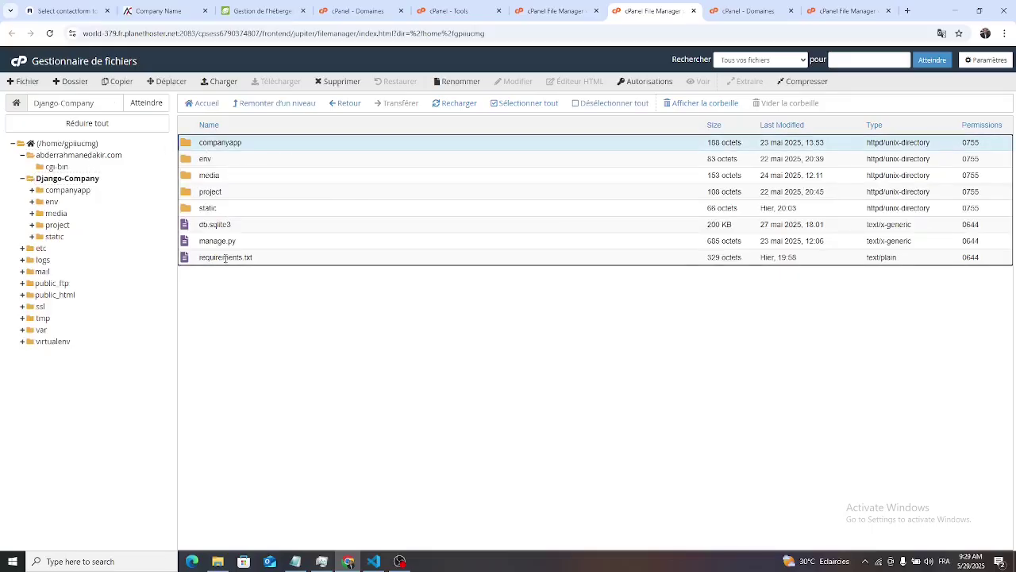
drag(226, 258, 226, 258)
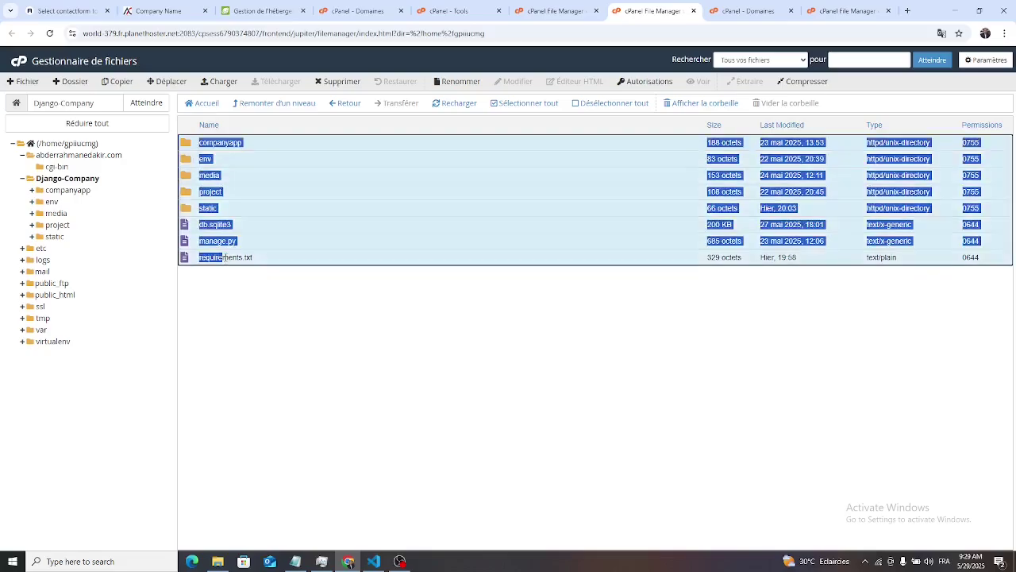
- Move the selected files into the domain folder and verify Django-Company is empty
click(167, 82)
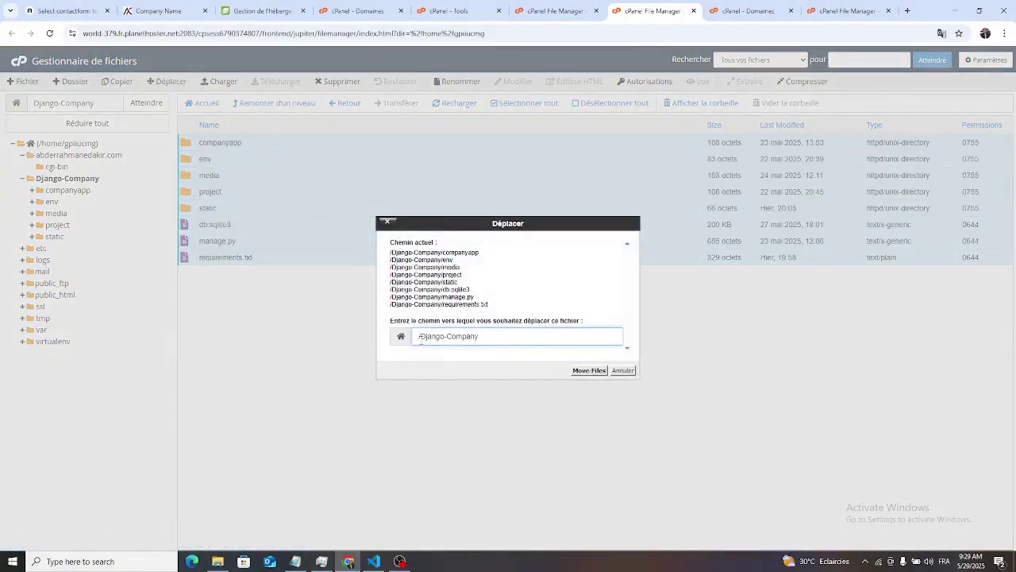
drag(421, 337, 559, 339)
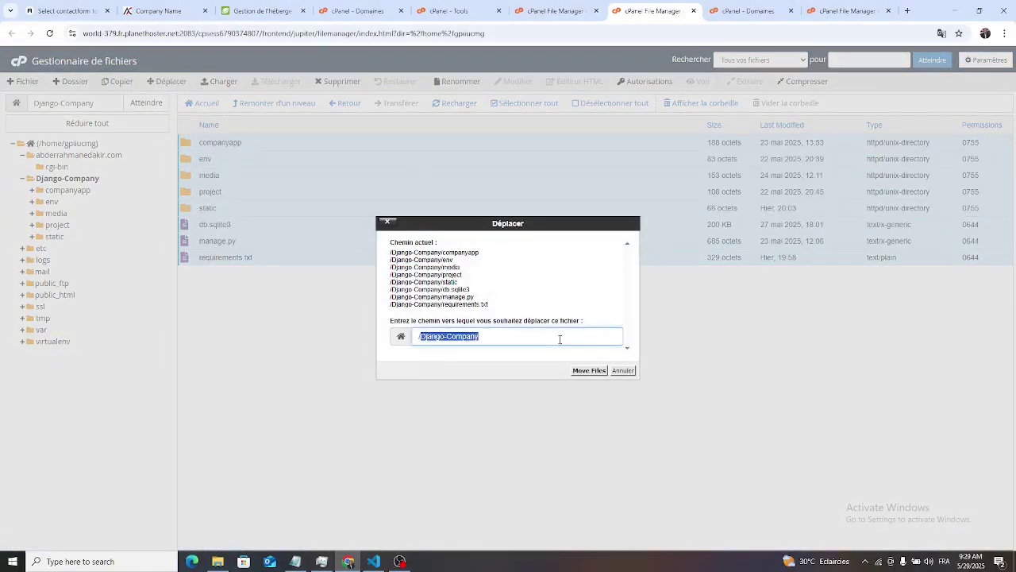
text(/ab)
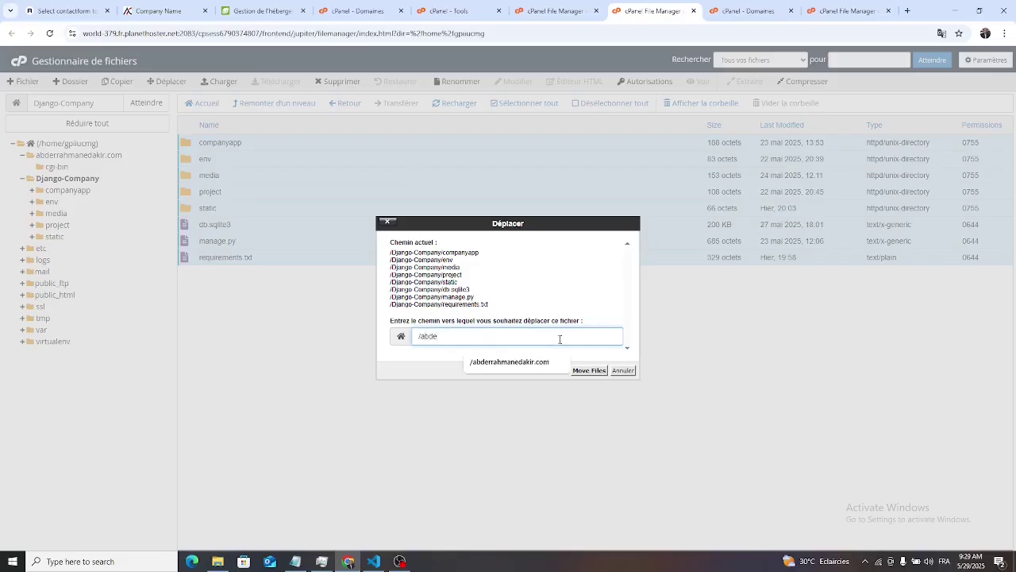
text(de)
click(546, 365)
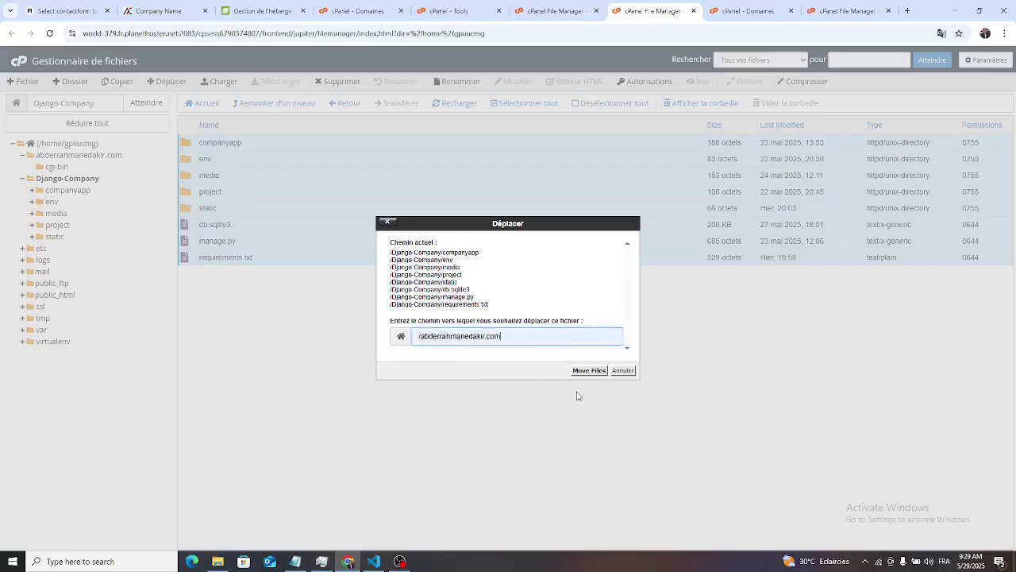
click(588, 371)
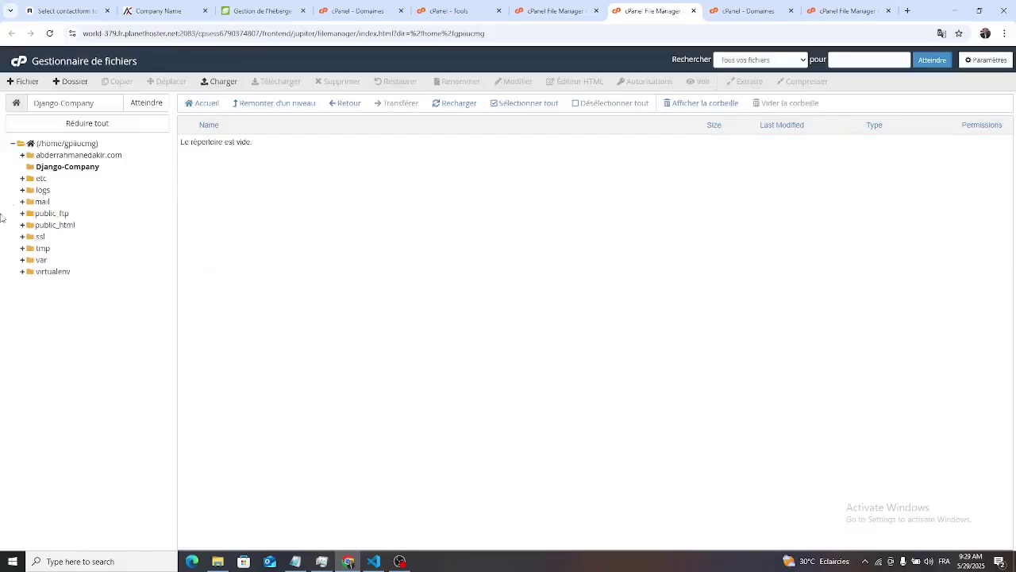
click(98, 155)
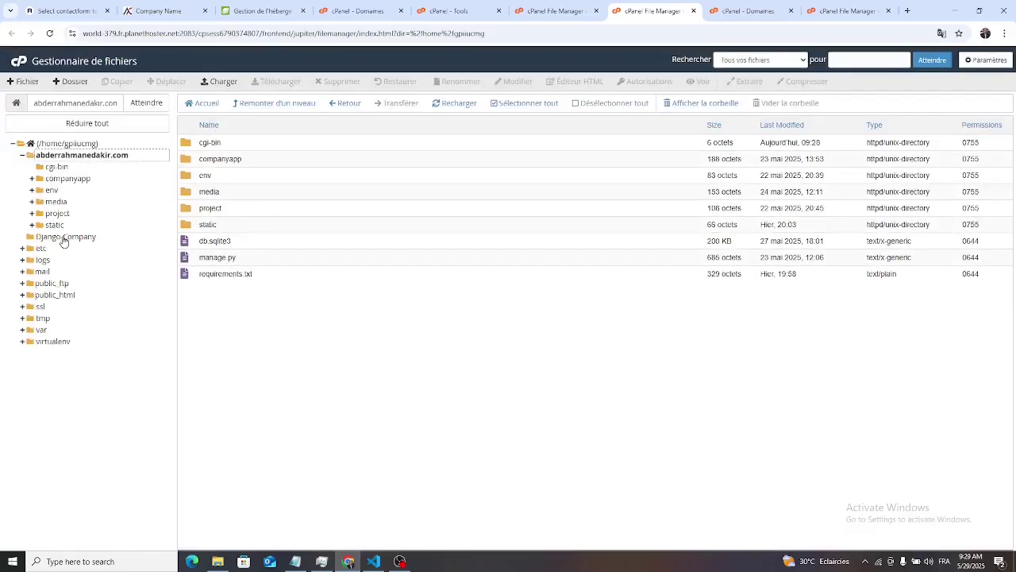
click(62, 237)
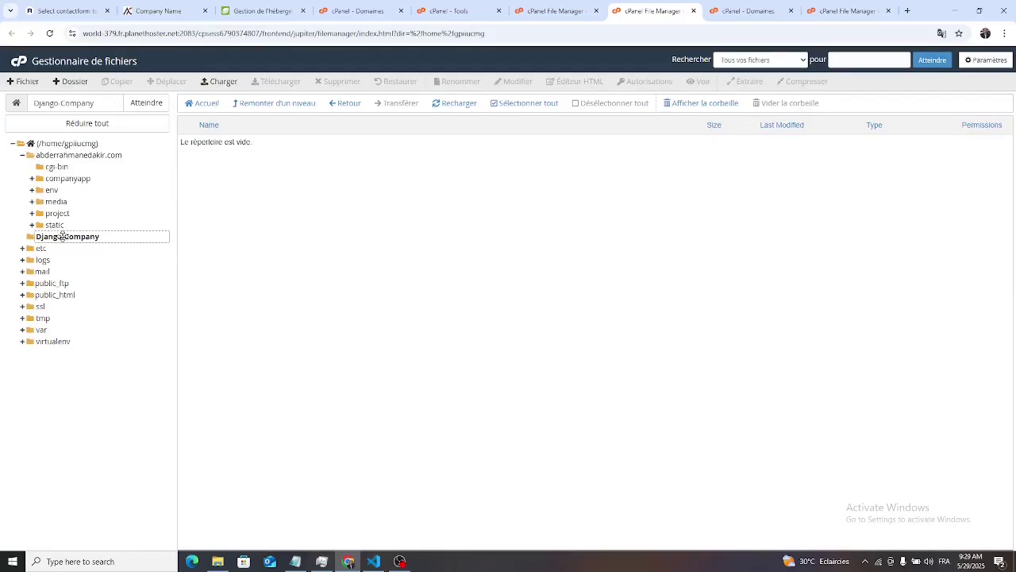
click(79, 144)
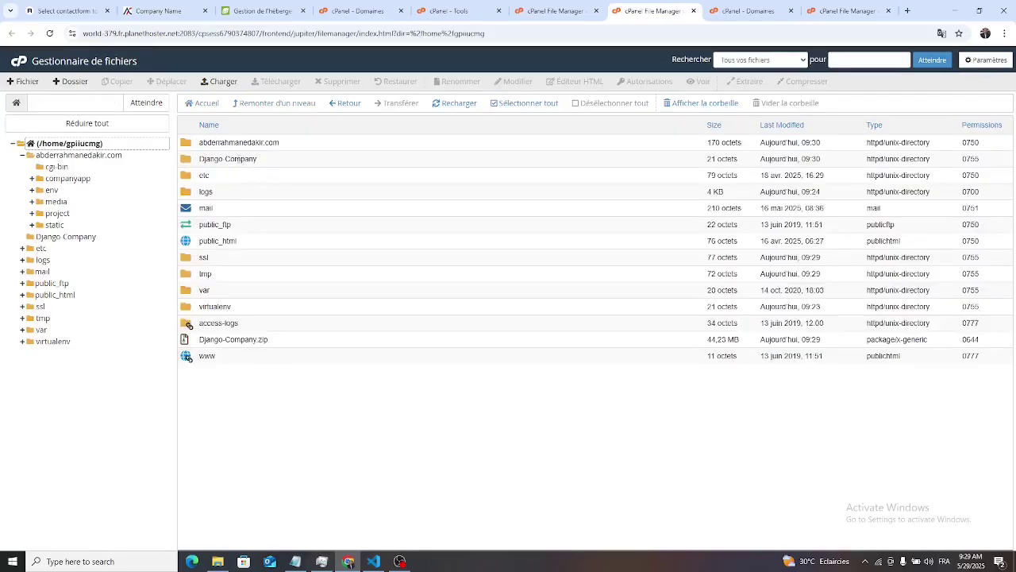
- Delete the empty Django-Company folder to the trash and check the domain folder's contents
click(239, 158)
right_click(199, 162)
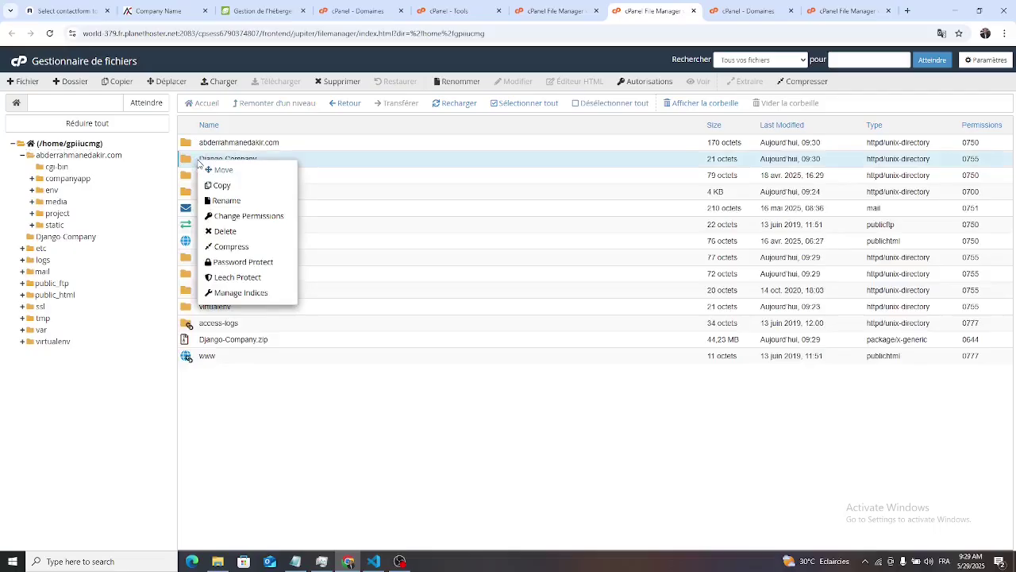
click(227, 231)
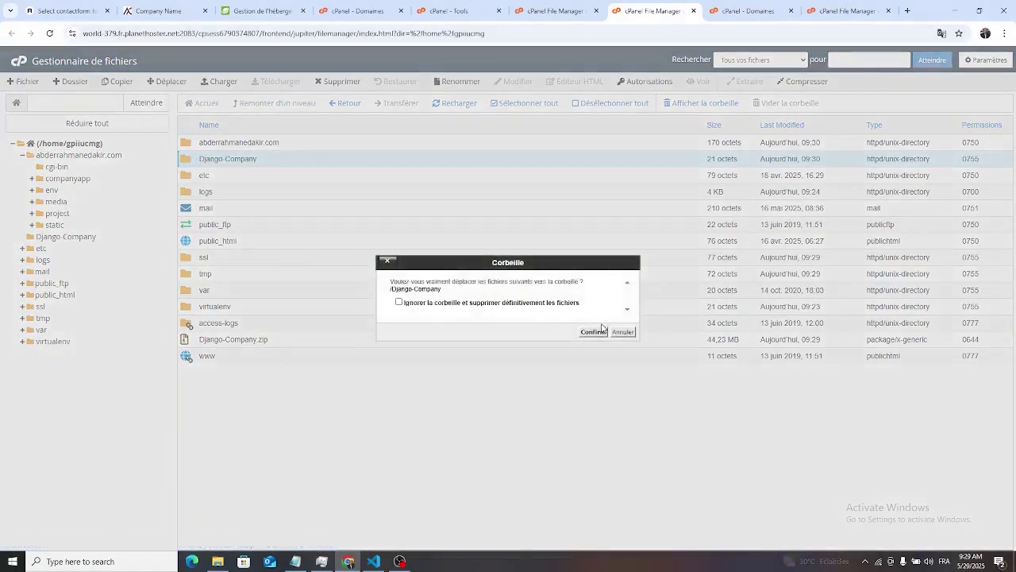
click(587, 332)
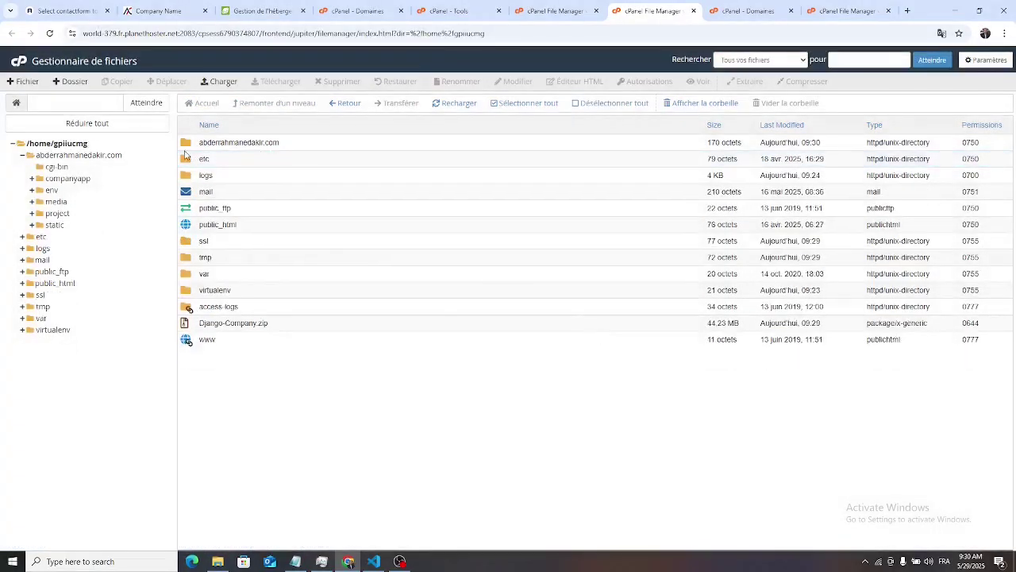
double_click(185, 145)
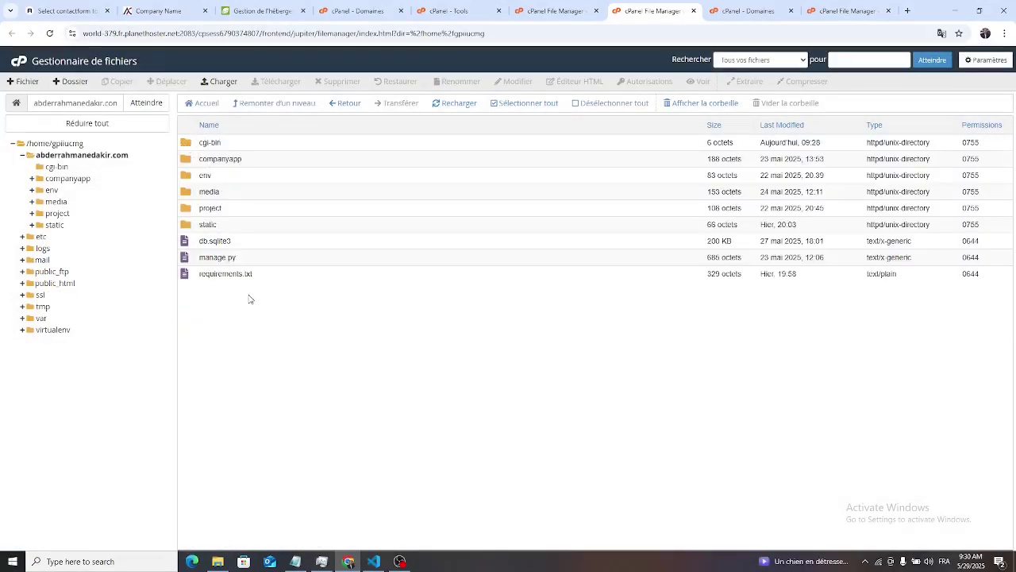
click(539, 10)
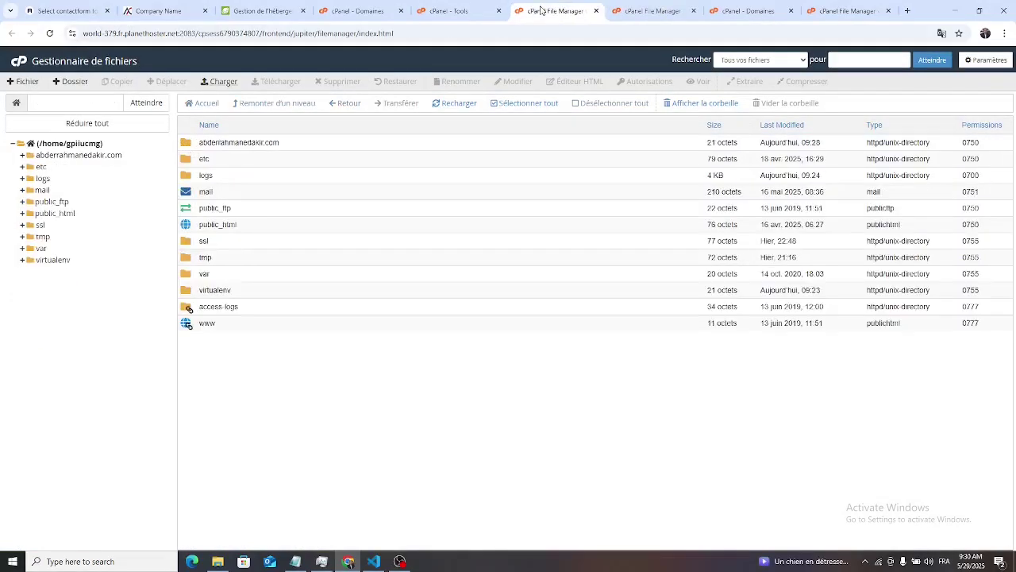
- Open Setup Python App from the Logiciel section in a new tab and start a new application
click(446, 11)
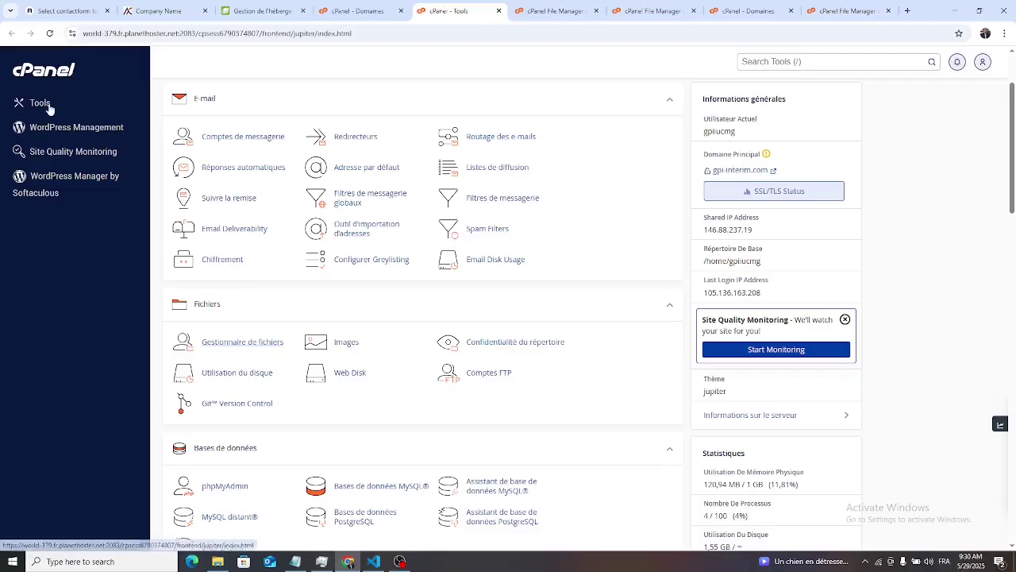
scroll(503, 334, down, 7)
scroll(504, 335, down, 2)
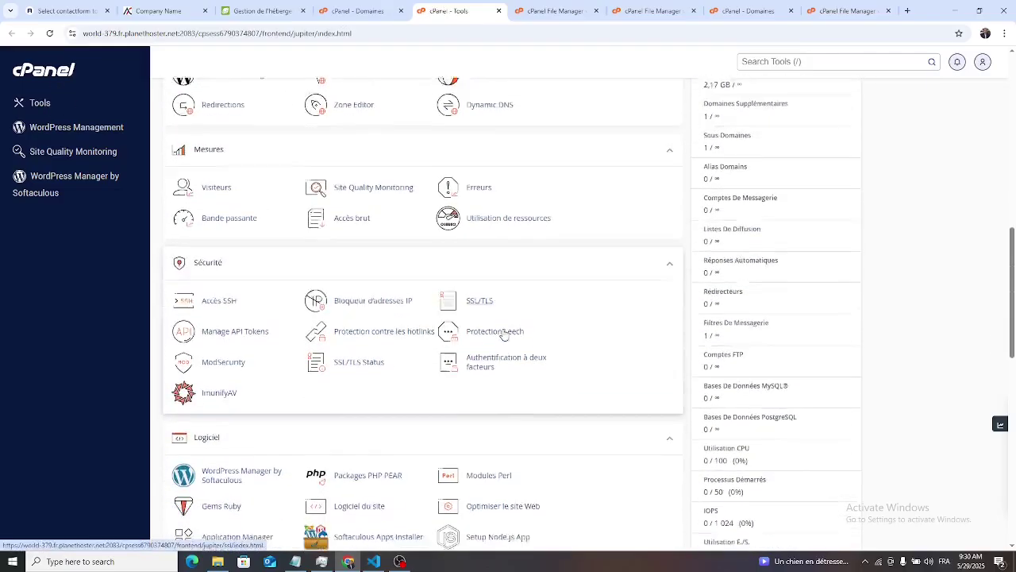
scroll(476, 334, down, 2)
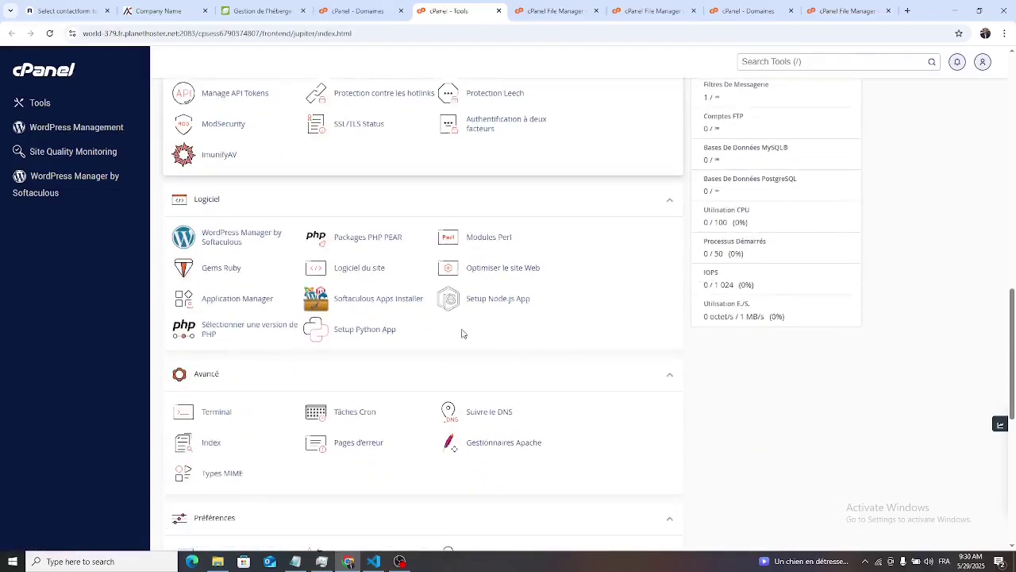
right_click(366, 335)
click(409, 347)
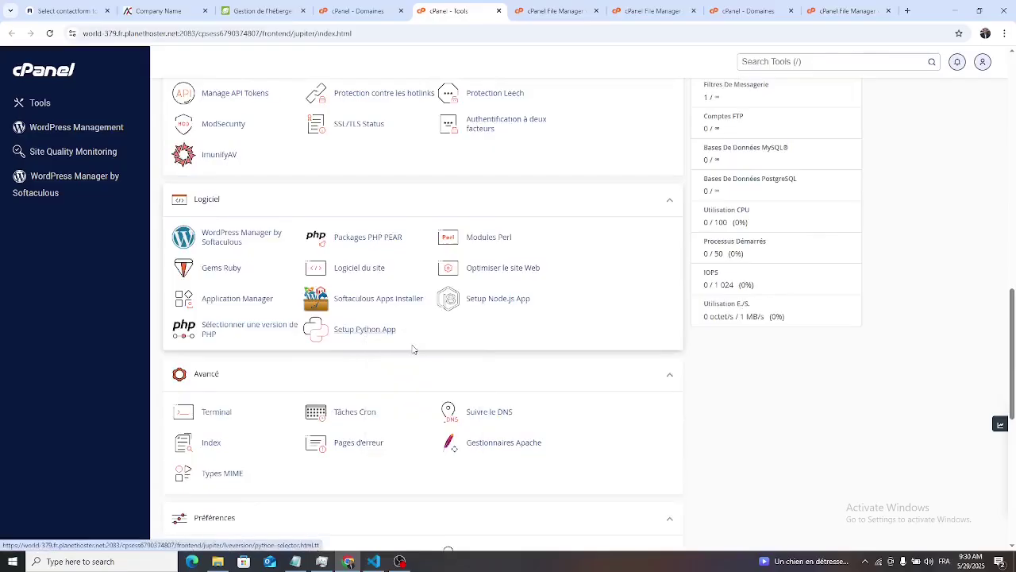
click(508, 12)
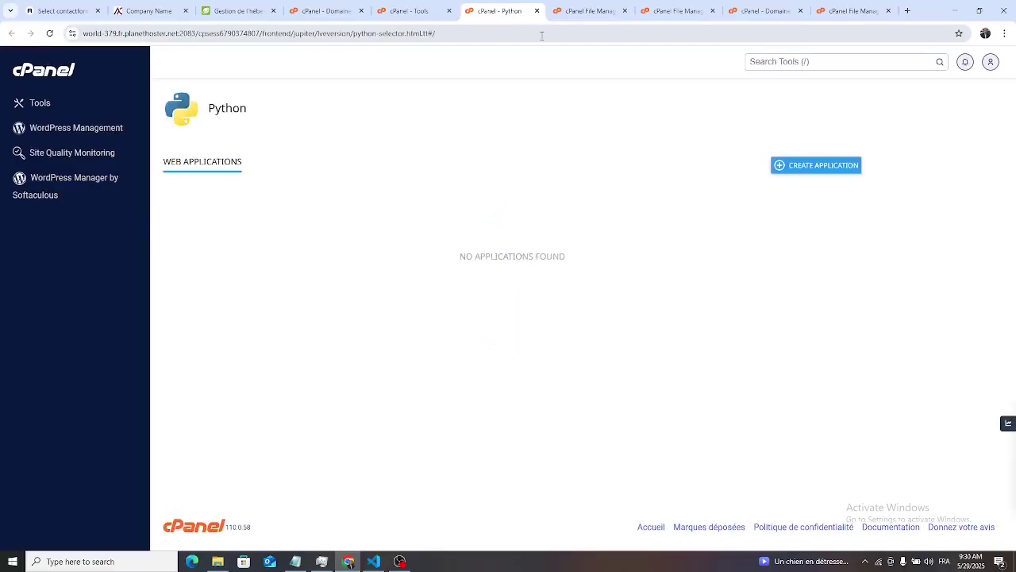
click(842, 167)
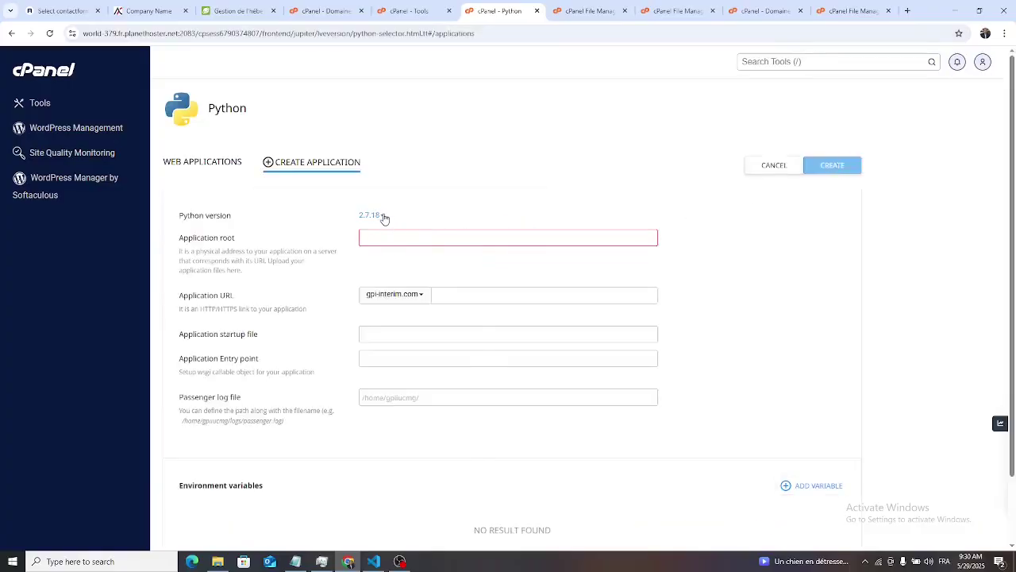
- Choose Python 3.11.9, enter the domain folder as application root, and select the site domain as URL
click(383, 216)
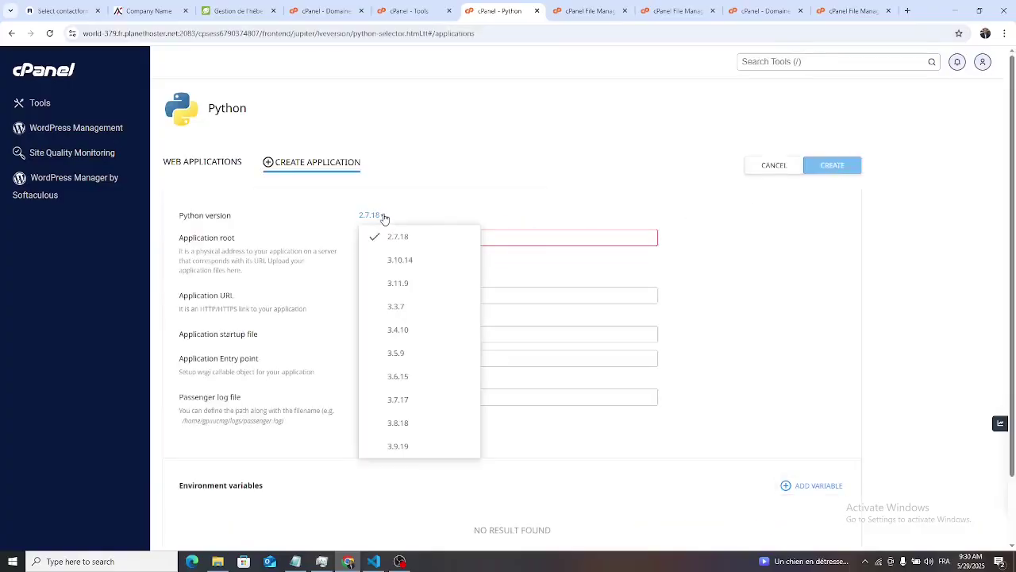
click(398, 284)
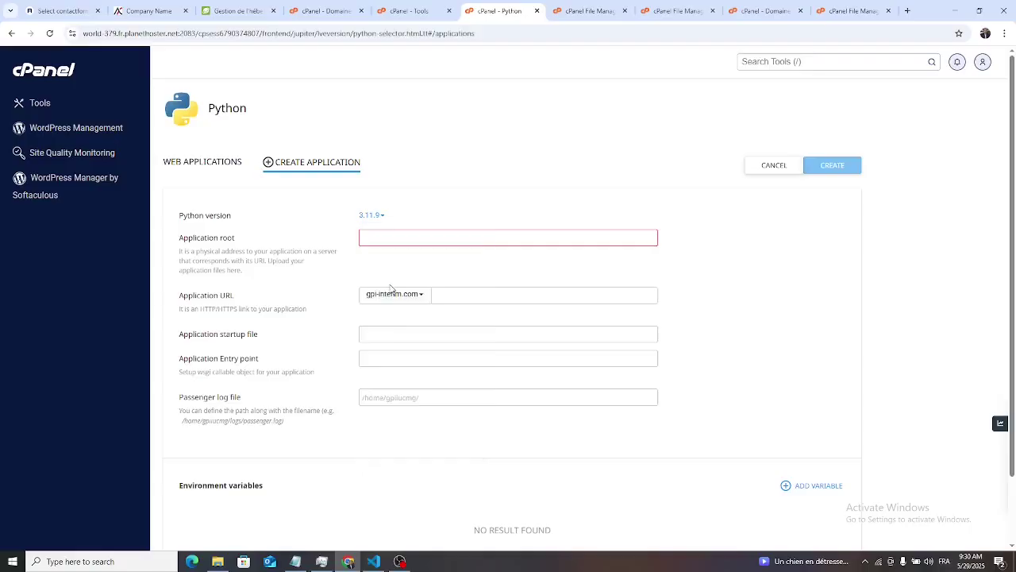
click(402, 235)
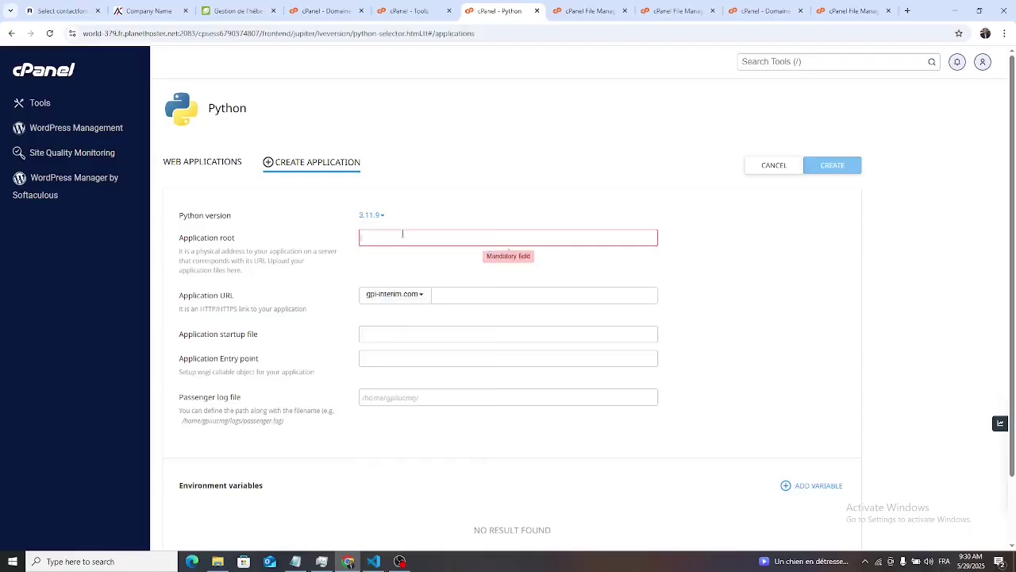
text(abderrahmanedakir.com)
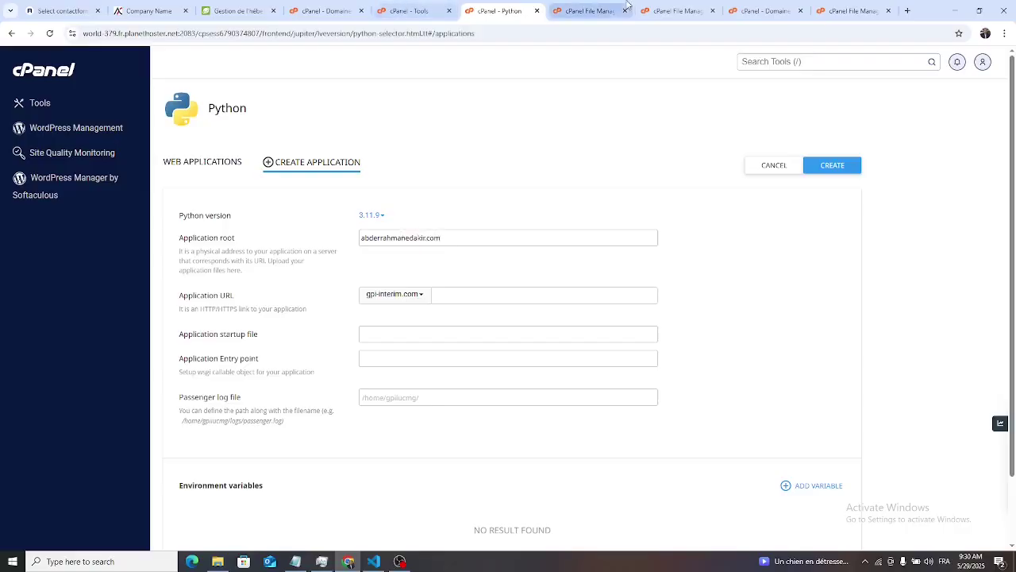
click(587, 10)
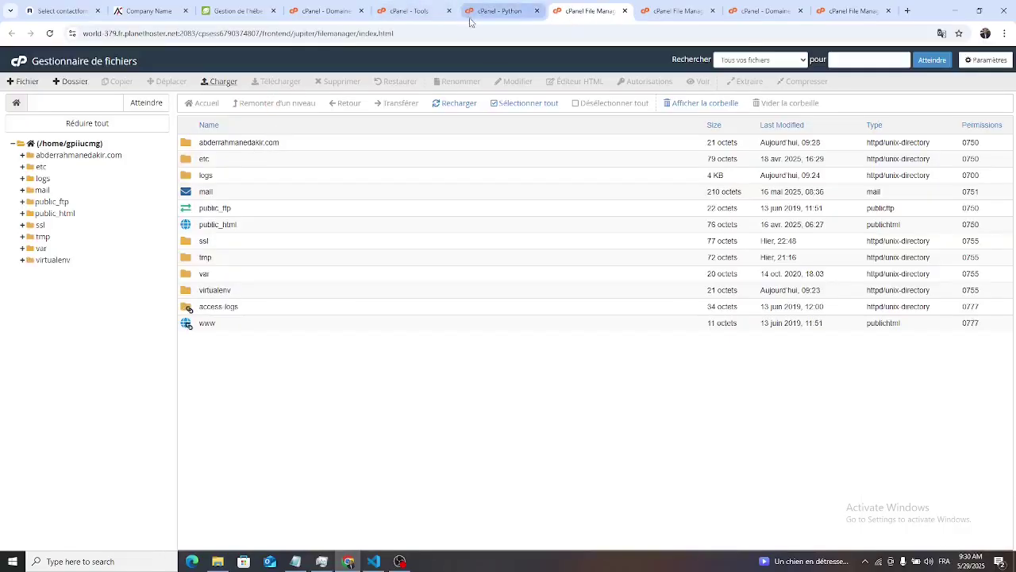
click(485, 11)
click(419, 295)
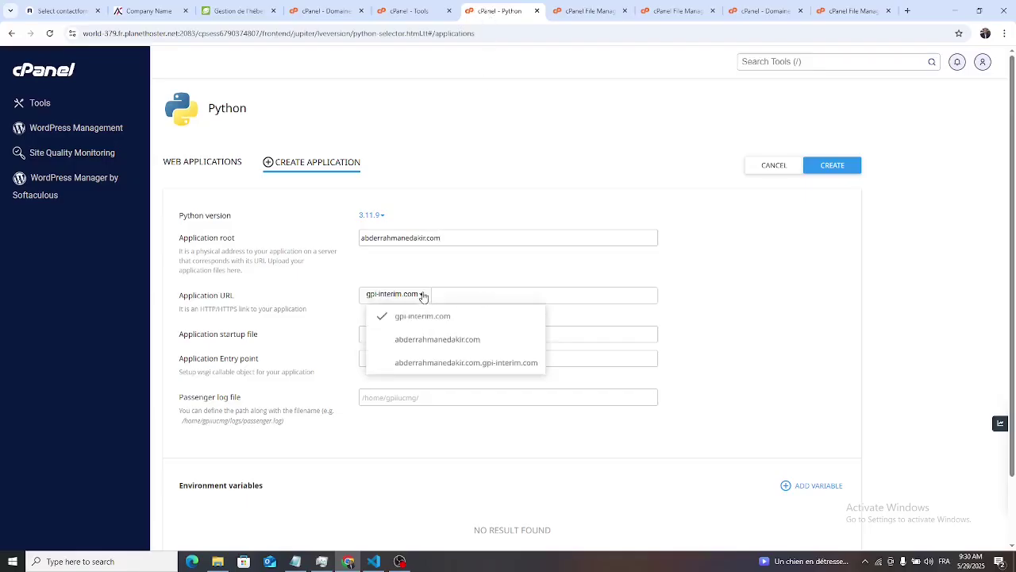
click(460, 340)
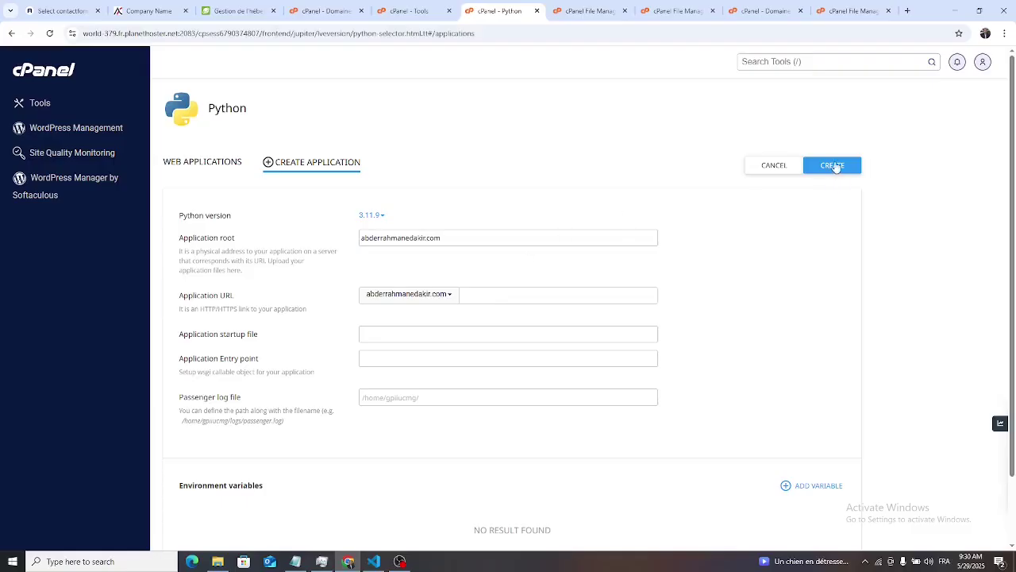
- Create the Python 3.11.9 app for abderrahmanedakir.com using passenger_wsgi.py and entry point application
click(832, 165)
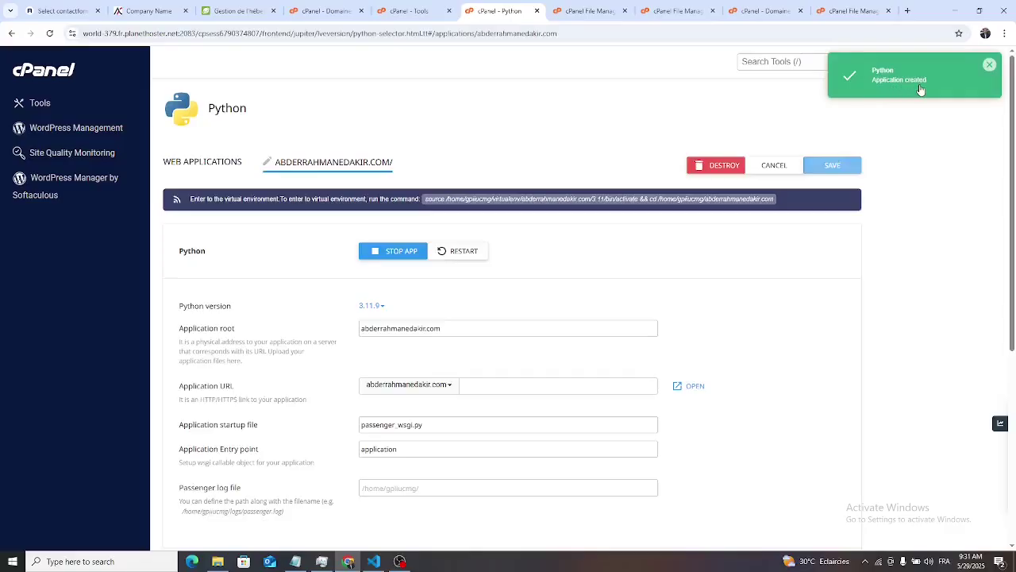
- Load abderrahmanedakir.com in a new Chrome tab and check the 'It works!' Python 3.11.9 page
click(907, 10)
click(754, 37)
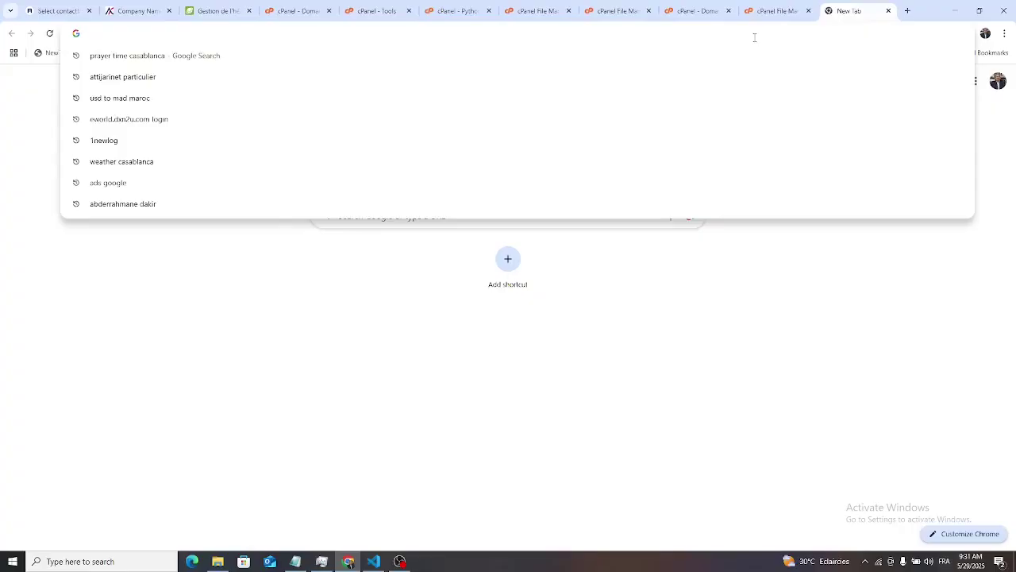
text(ab)
key(Return)
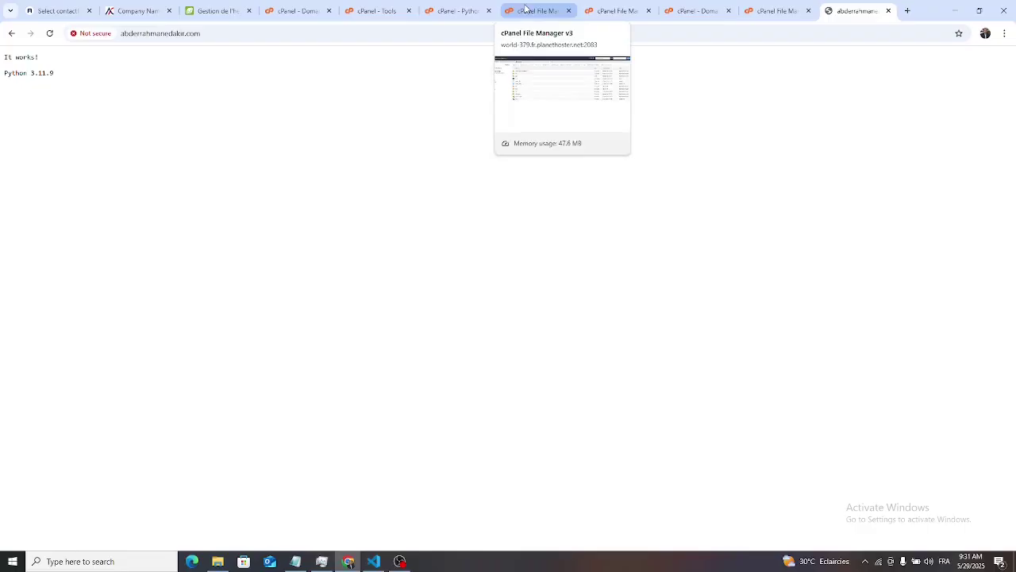
- Open requirements.txt from the site folder in the editor to review its contents
click(525, 9)
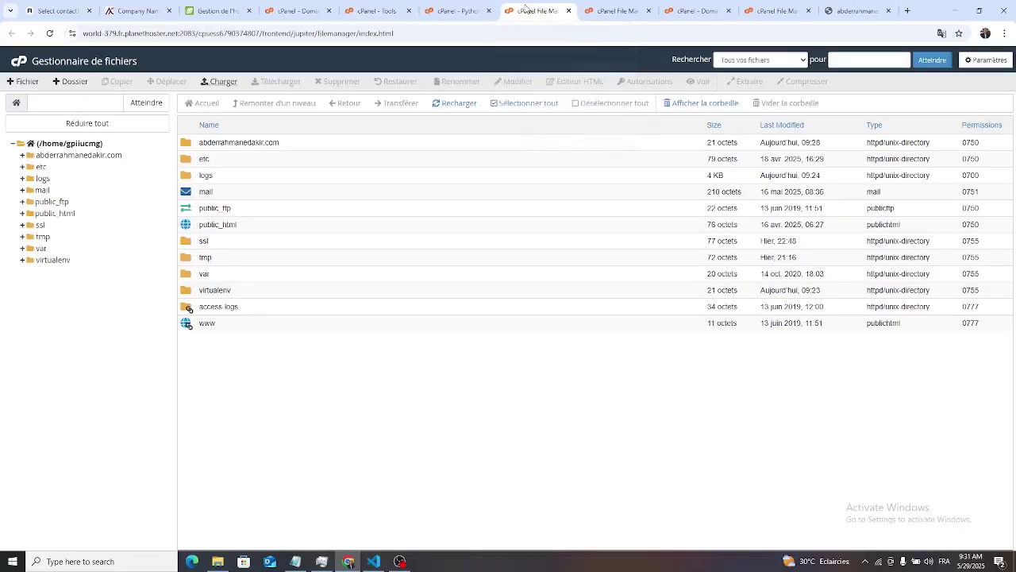
click(616, 11)
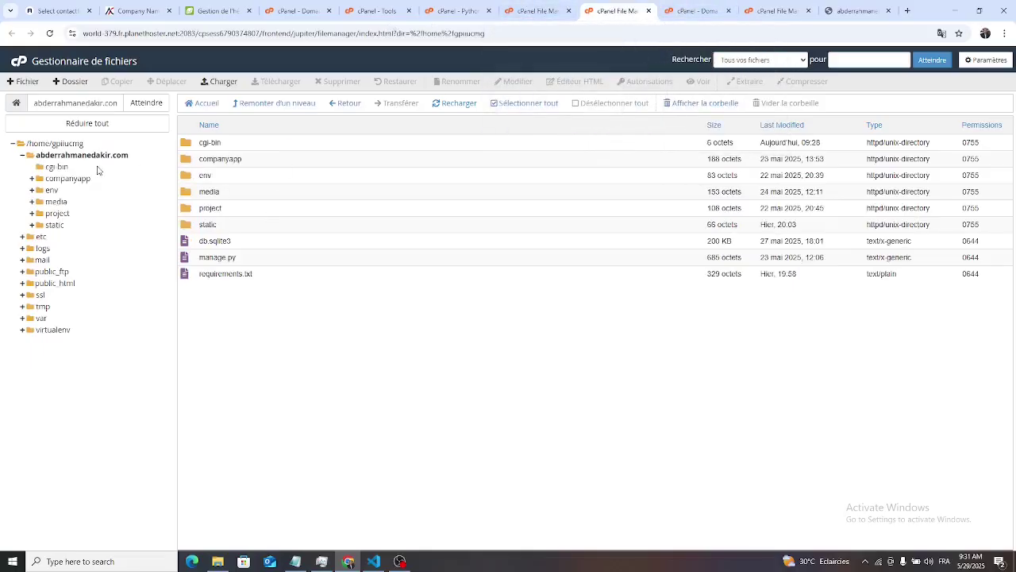
click(105, 155)
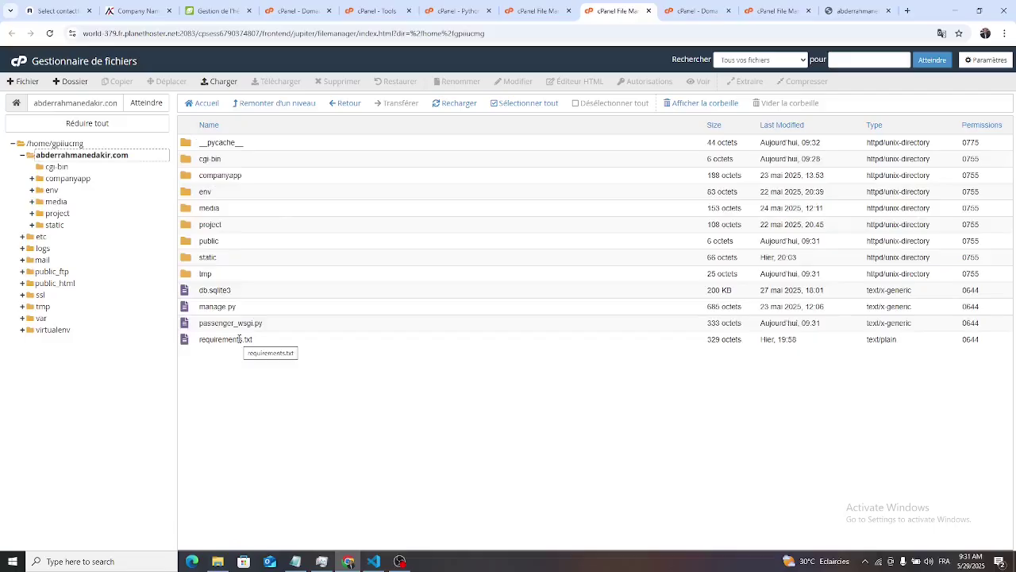
click(239, 338)
right_click(239, 339)
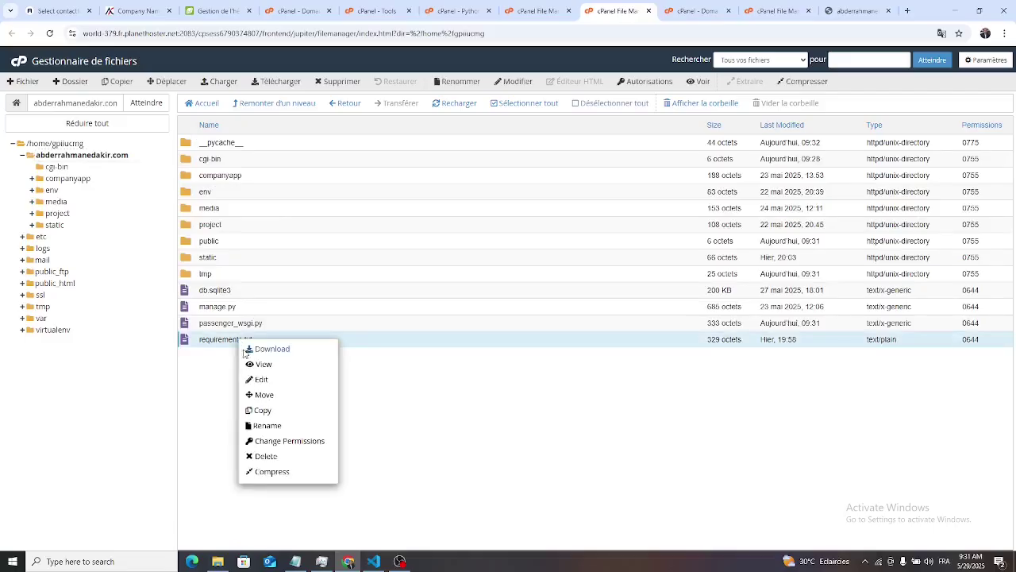
click(274, 383)
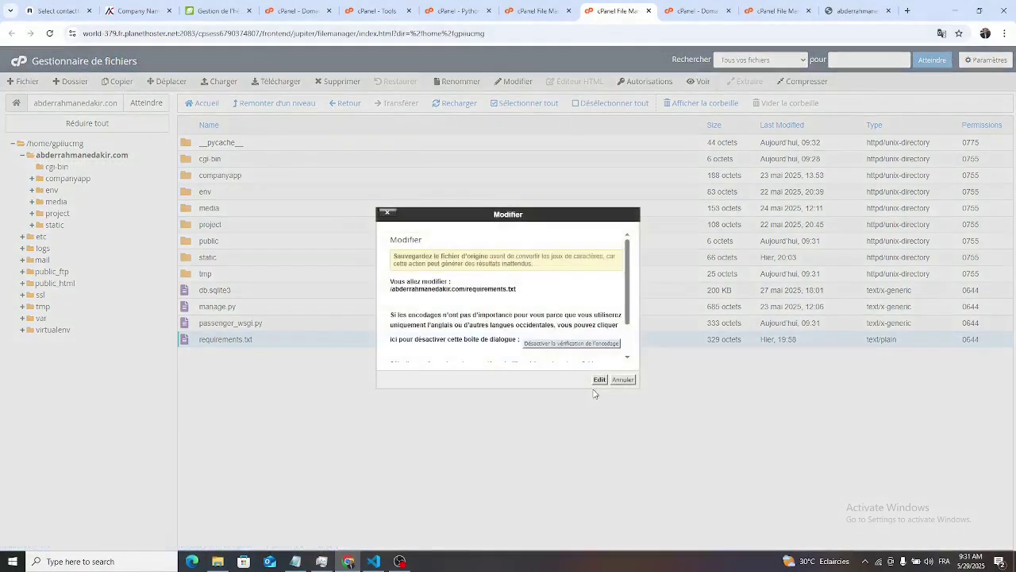
click(601, 379)
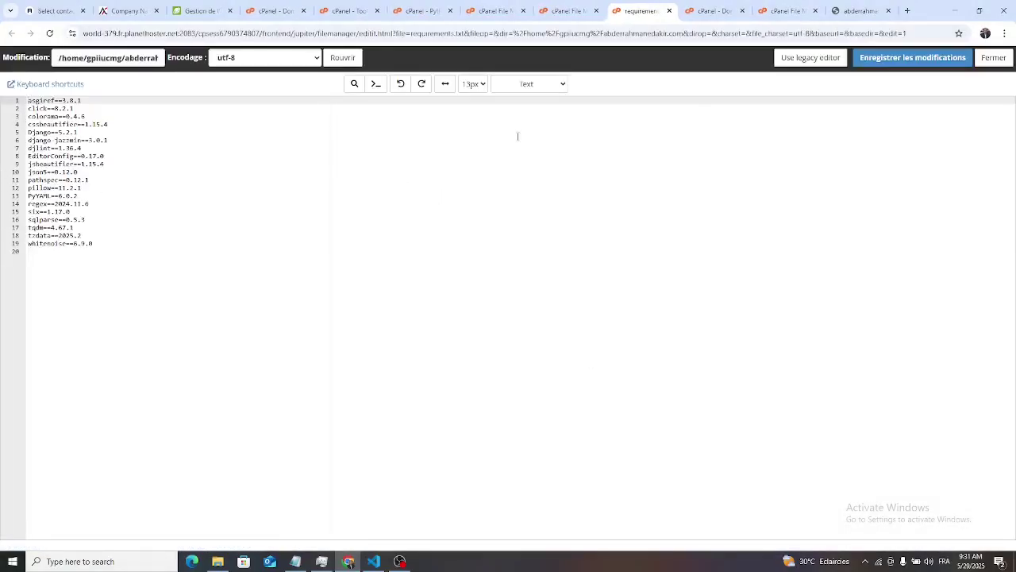
click(993, 57)
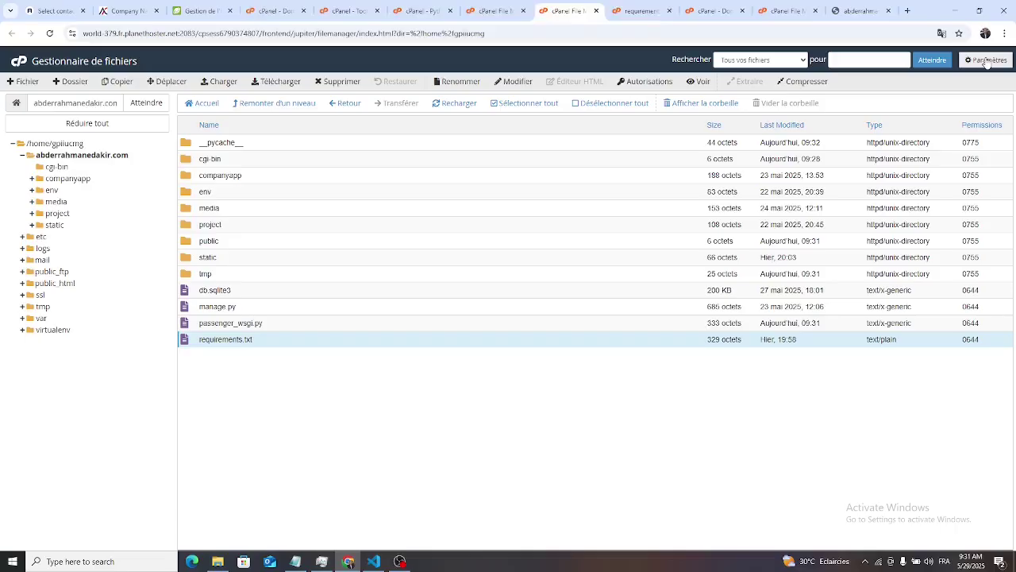
- Cancel a rename of requirements.txt and return to the Python app's settings page
right_click(247, 340)
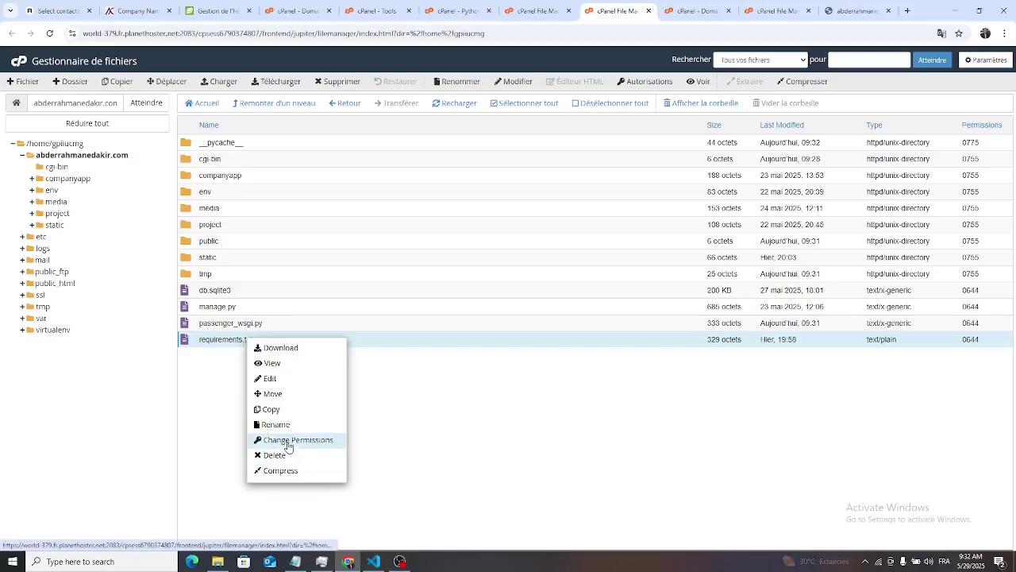
click(282, 428)
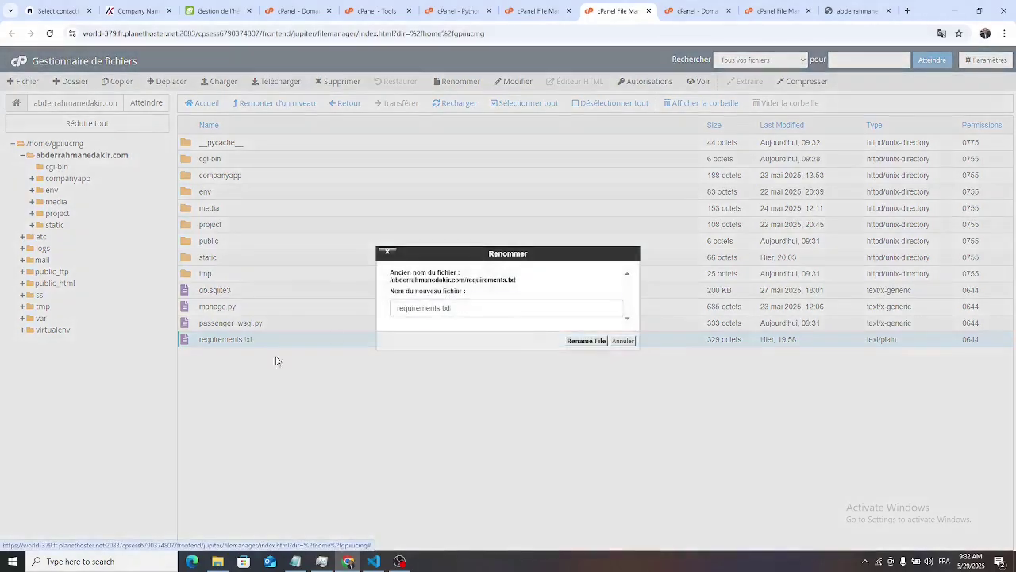
drag(452, 313, 360, 314)
key(ctrl+c)
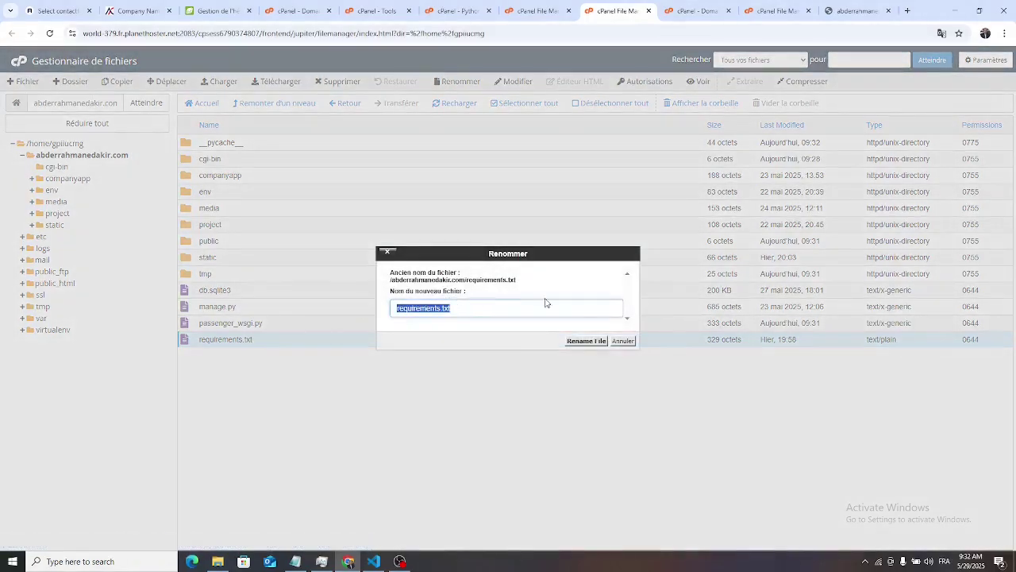
click(634, 347)
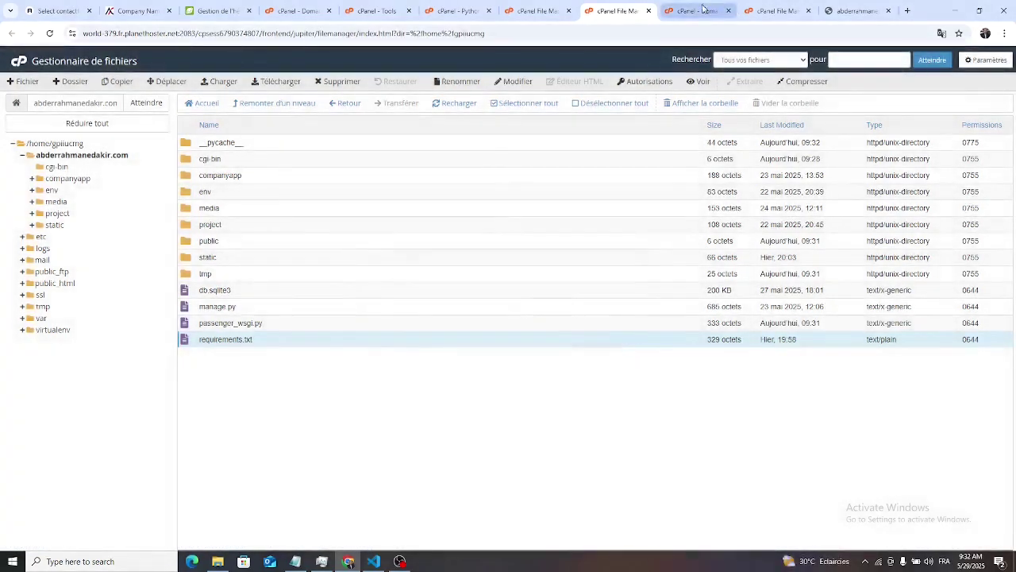
click(690, 11)
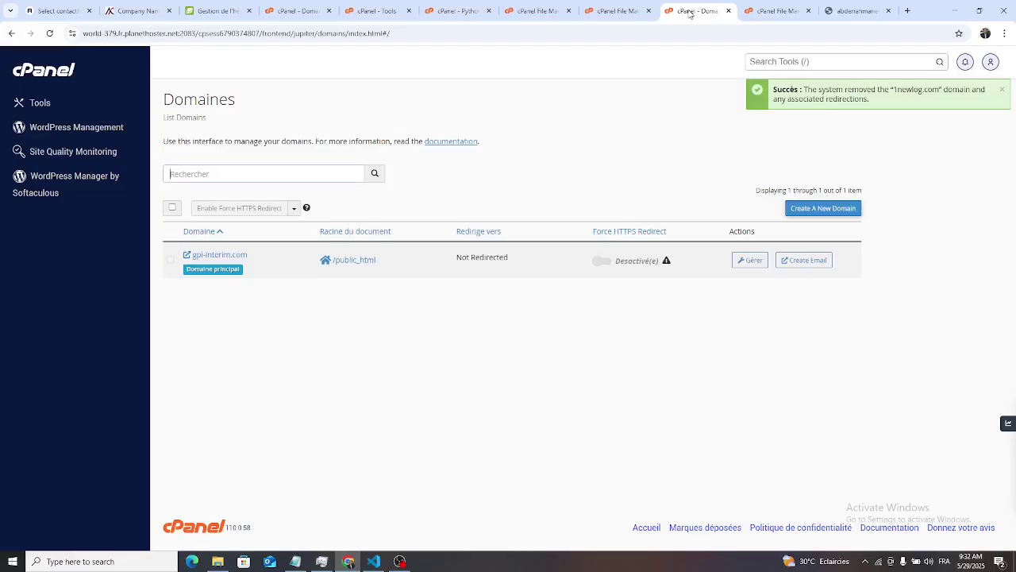
click(772, 7)
click(545, 14)
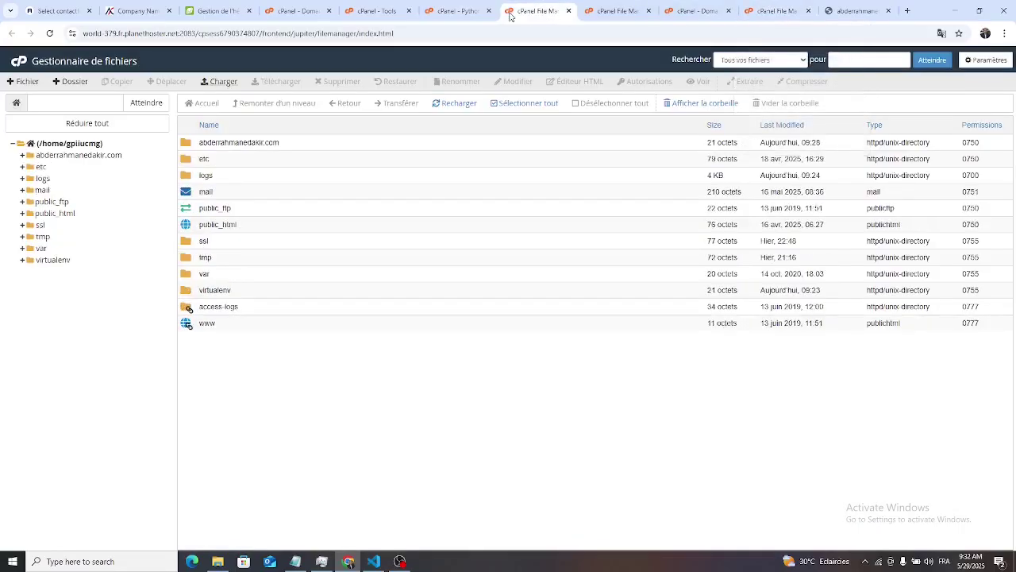
click(460, 18)
- Add requirements.txt as a configuration file and run pip install from requirements.txt
scroll(624, 373, down, 2)
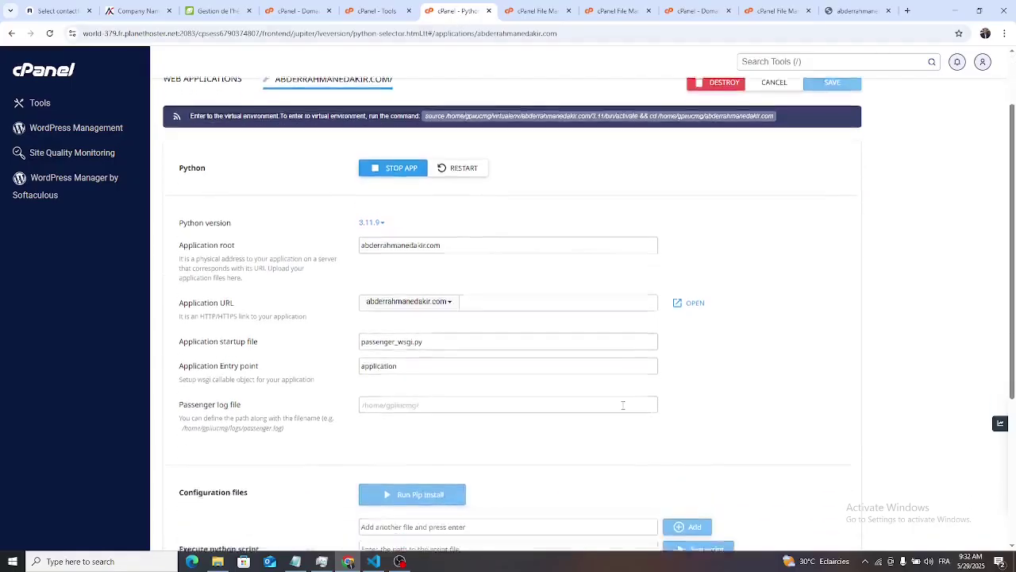
scroll(518, 388, down, 2)
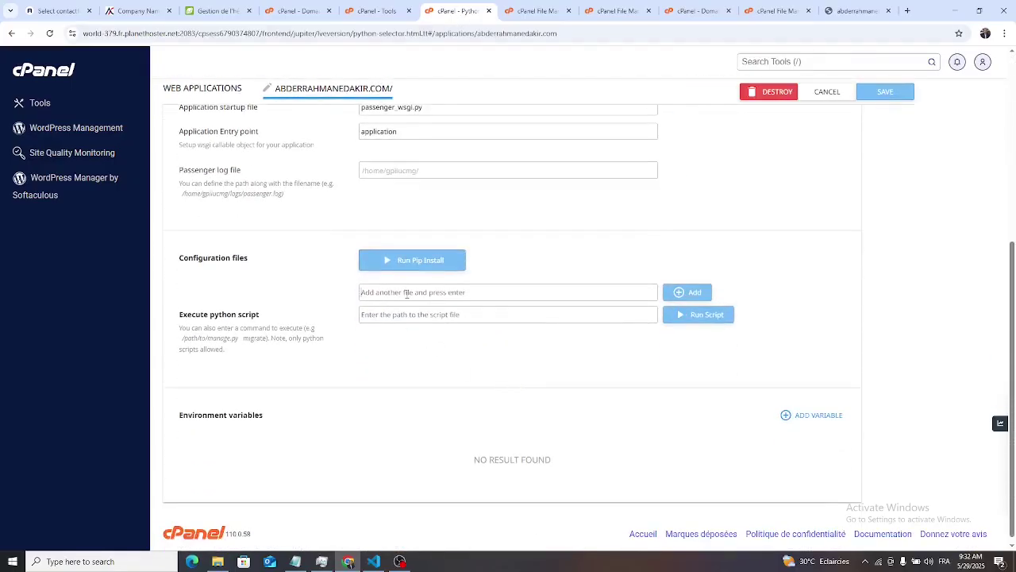
click(406, 294)
key(ctrl+v)
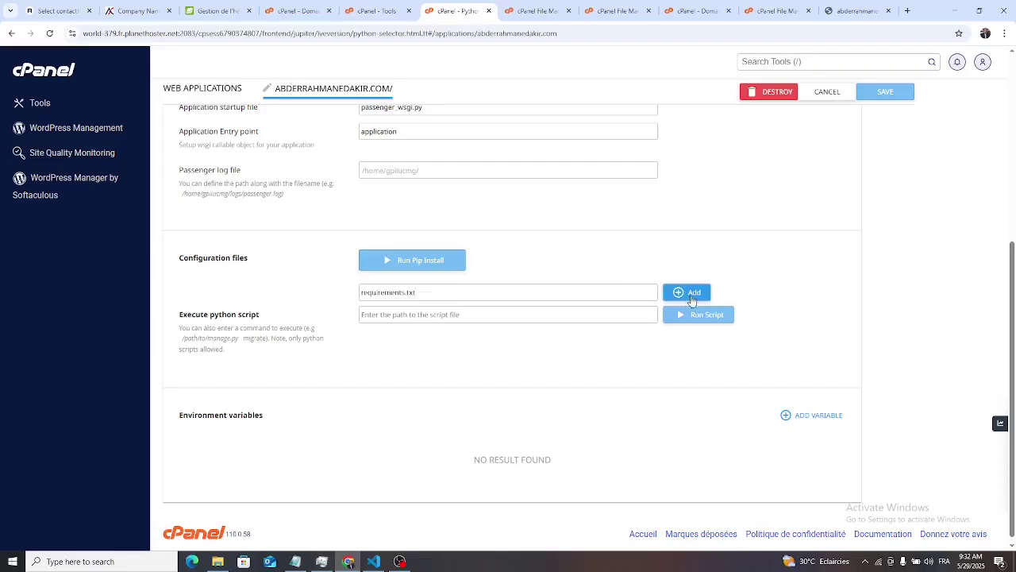
click(692, 294)
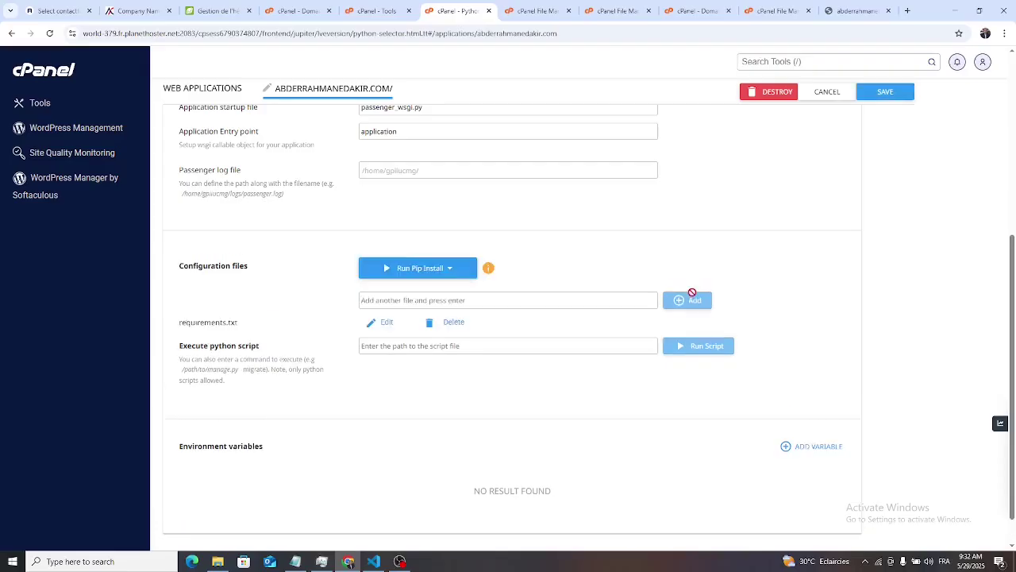
click(449, 270)
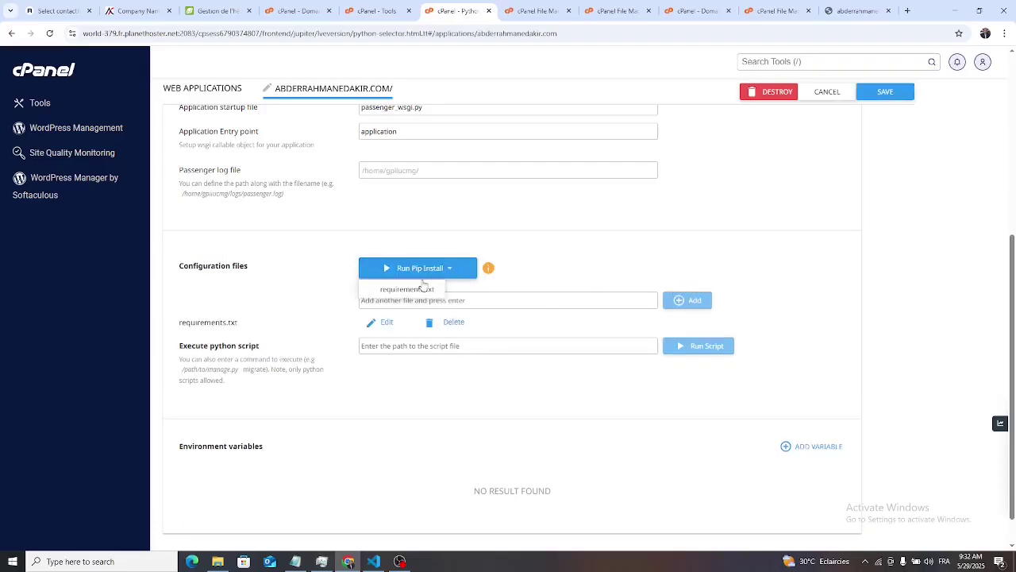
click(409, 289)
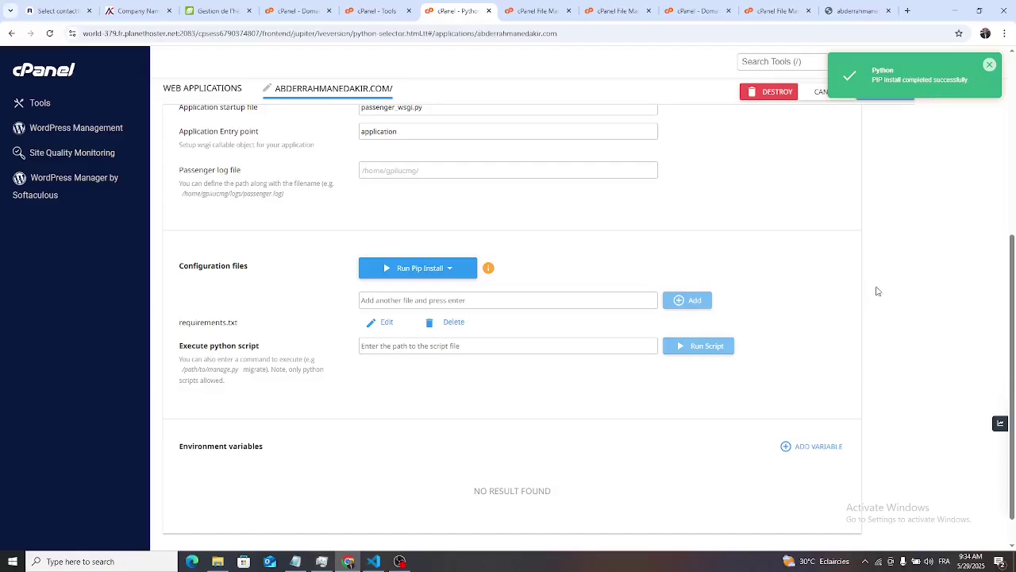
- Browse into the abderrahmanedakir.com folder and its project folder to locate wsgi.py
scroll(878, 291, up, 3)
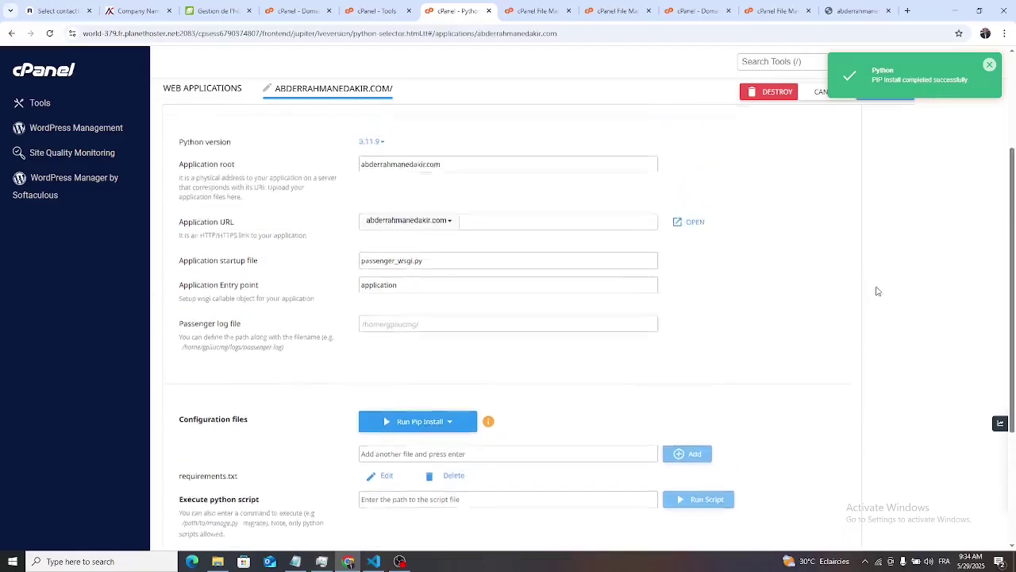
click(377, 11)
click(538, 10)
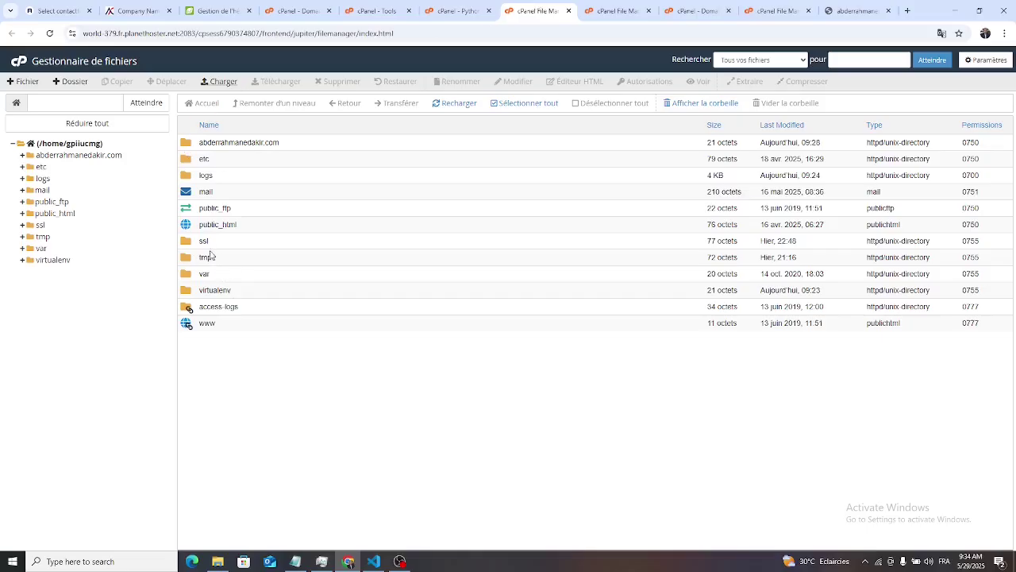
click(185, 144)
double_click(185, 145)
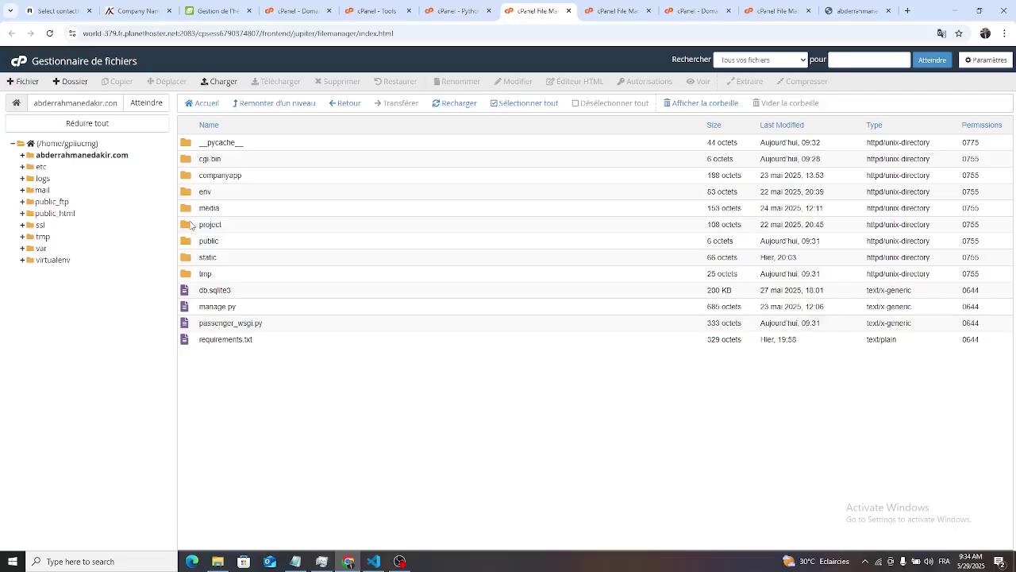
double_click(187, 225)
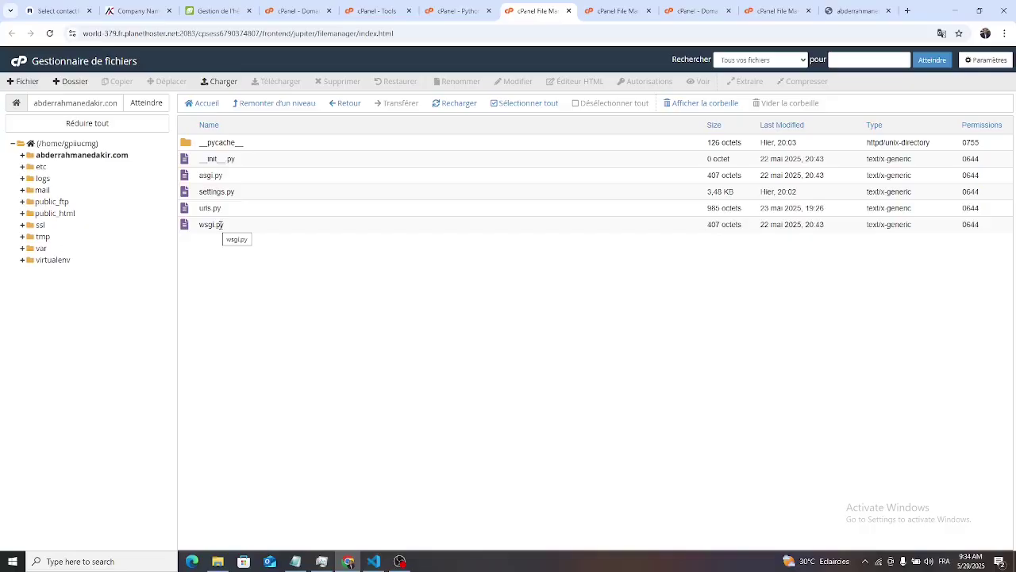
- Return to the Python app settings and select the passenger_wsgi.py startup file name
click(608, 10)
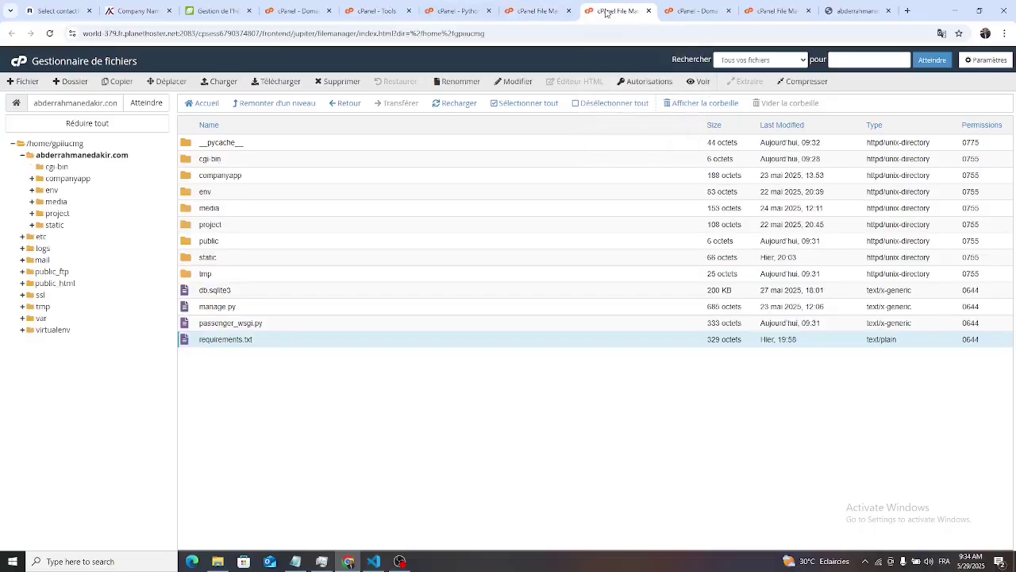
click(709, 12)
click(782, 11)
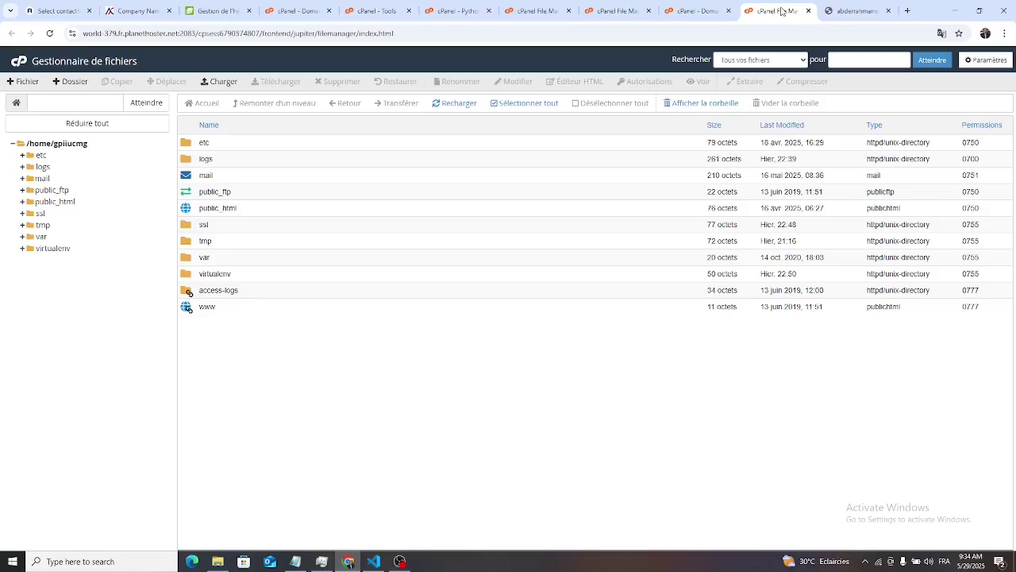
click(442, 14)
drag(435, 319, 357, 319)
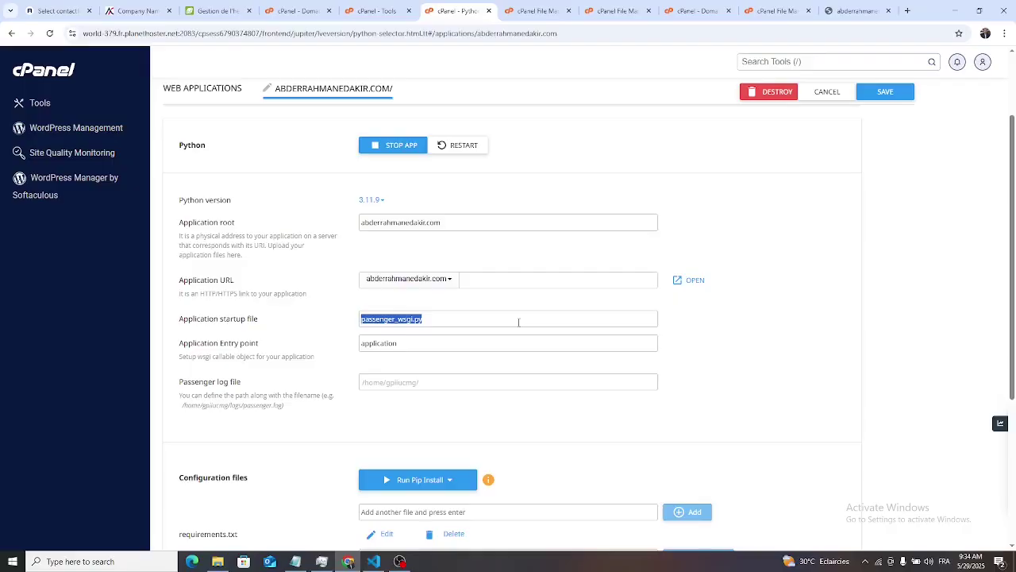
- Change the startup file to project/wsgi.py and save the application settings
text(p)
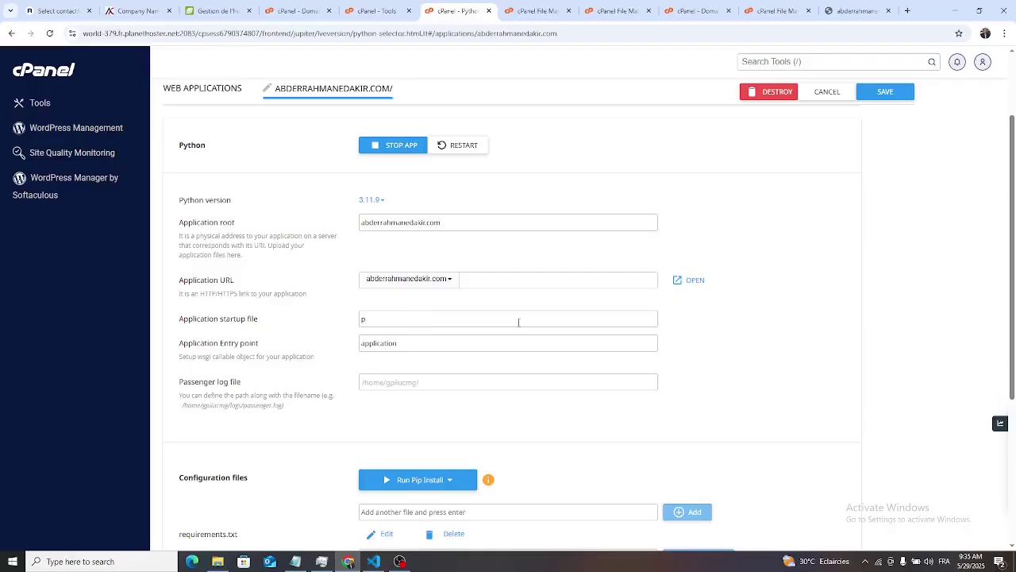
text(roject/wsgi.py)
click(899, 97)
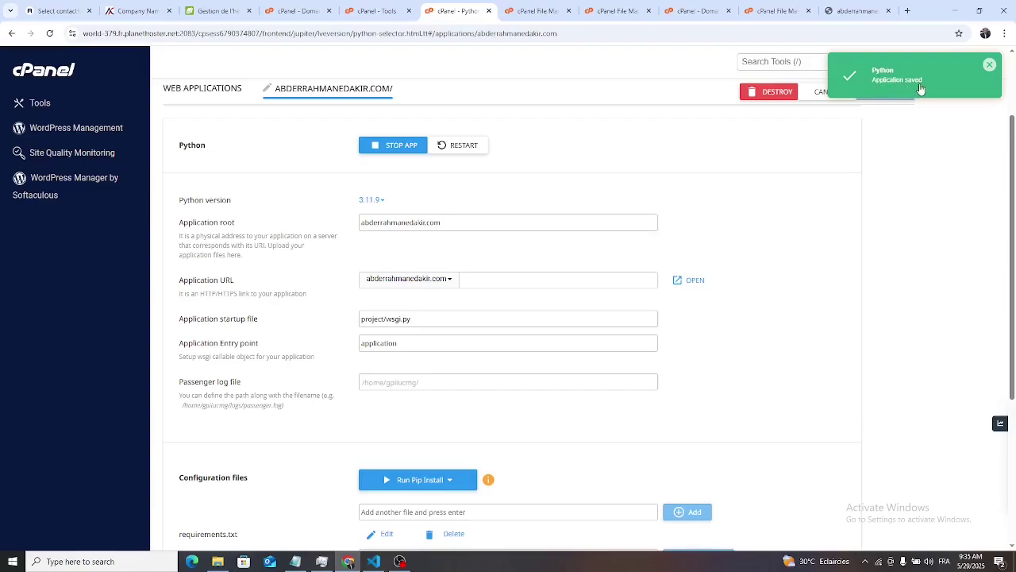
- Restart the Python app and browse the live site's sections, including the hero slider
click(466, 150)
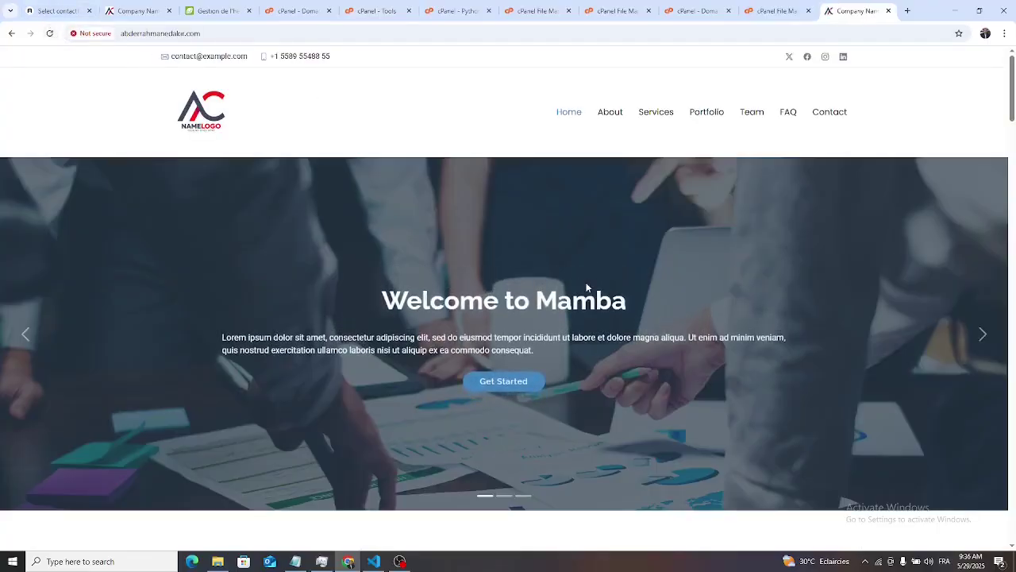
scroll(588, 287, down, 4)
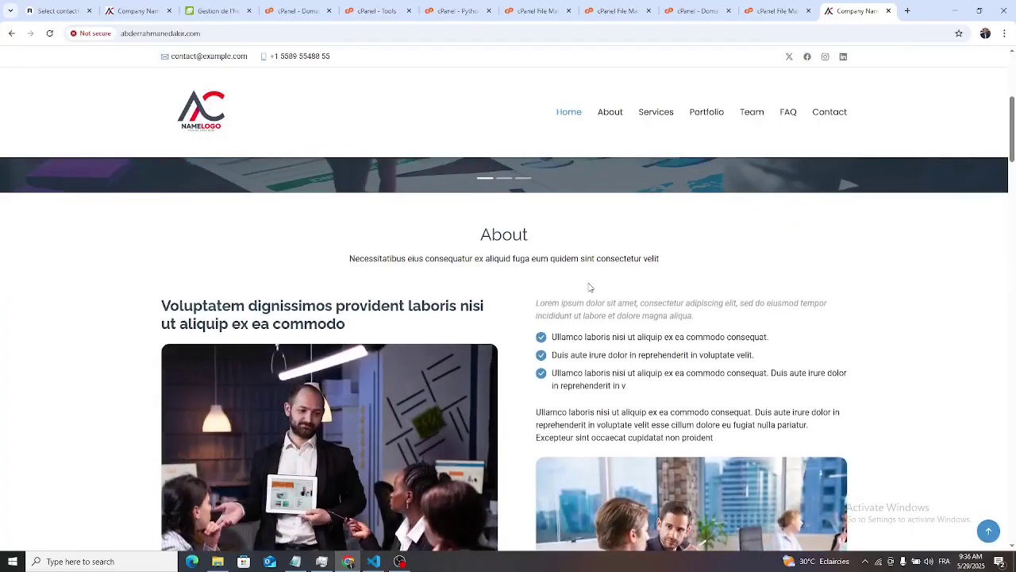
scroll(589, 288, down, 3)
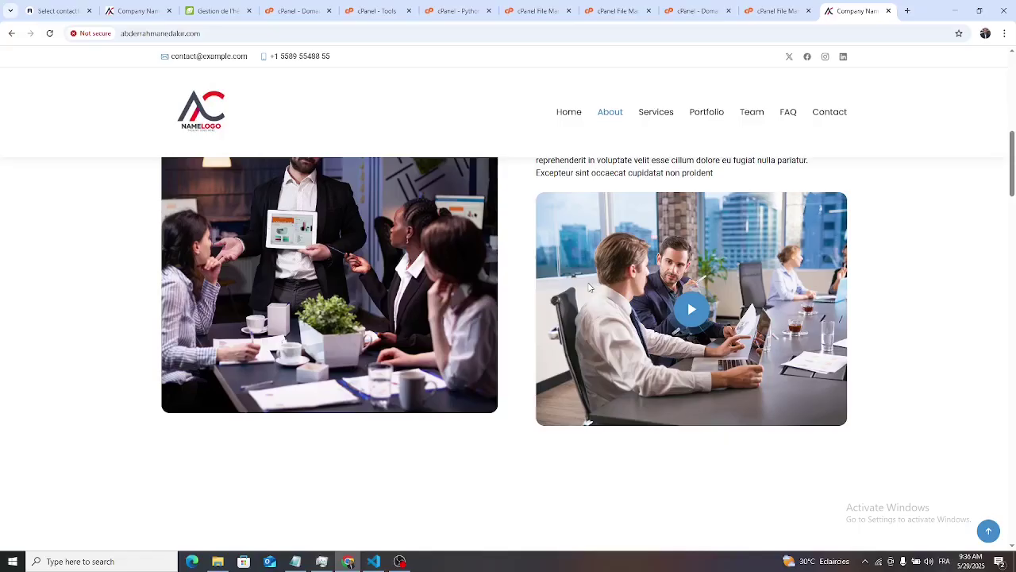
scroll(589, 287, down, 3)
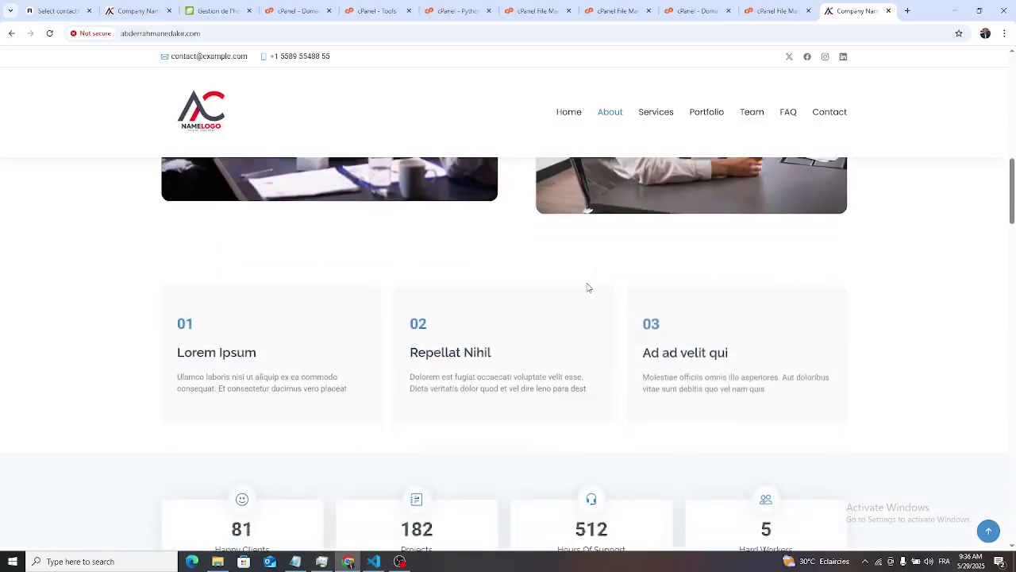
scroll(588, 287, down, 3)
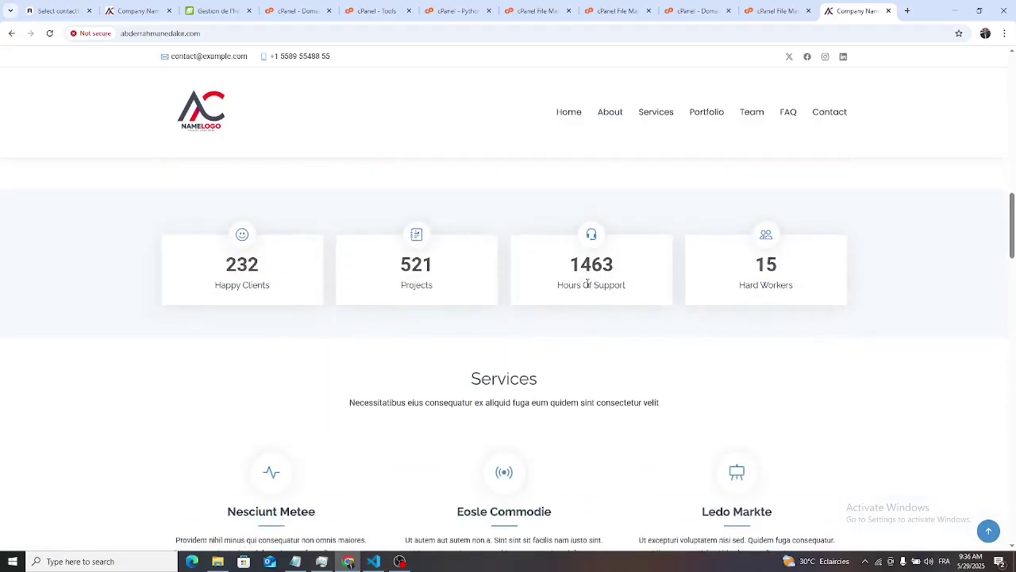
scroll(587, 285, up, 4)
scroll(585, 283, up, 10)
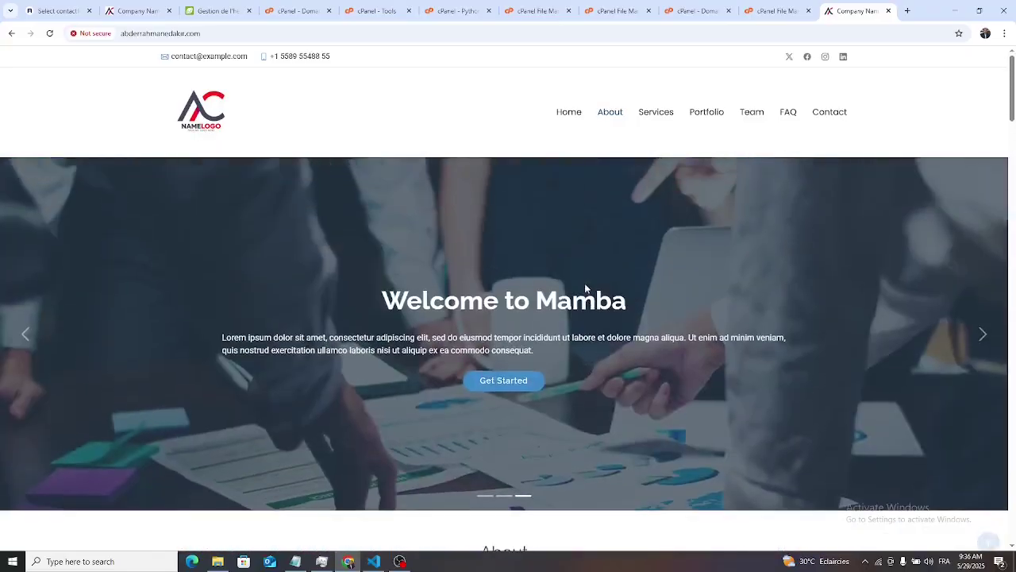
click(486, 496)
click(504, 496)
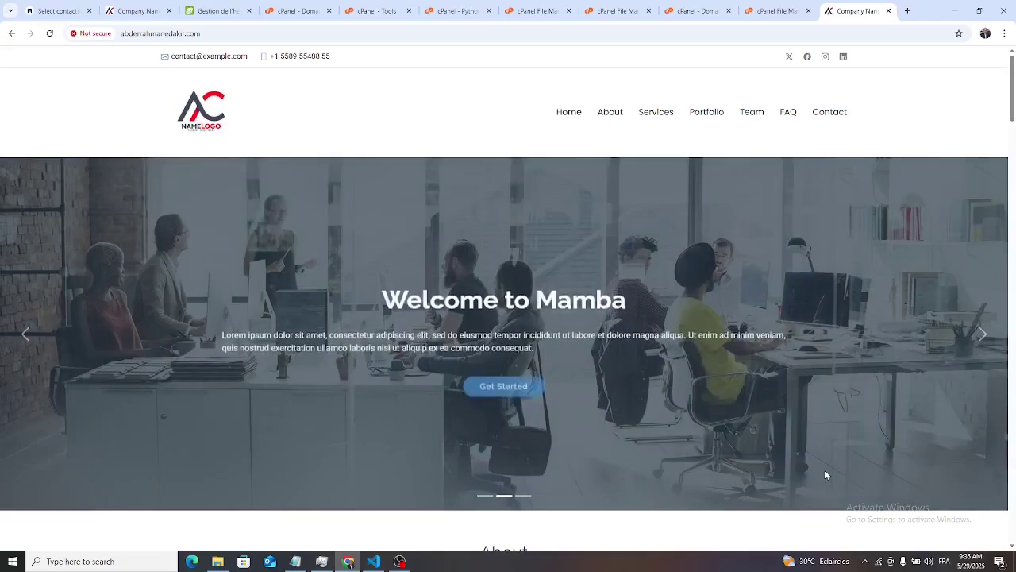
scroll(826, 474, down, 6)
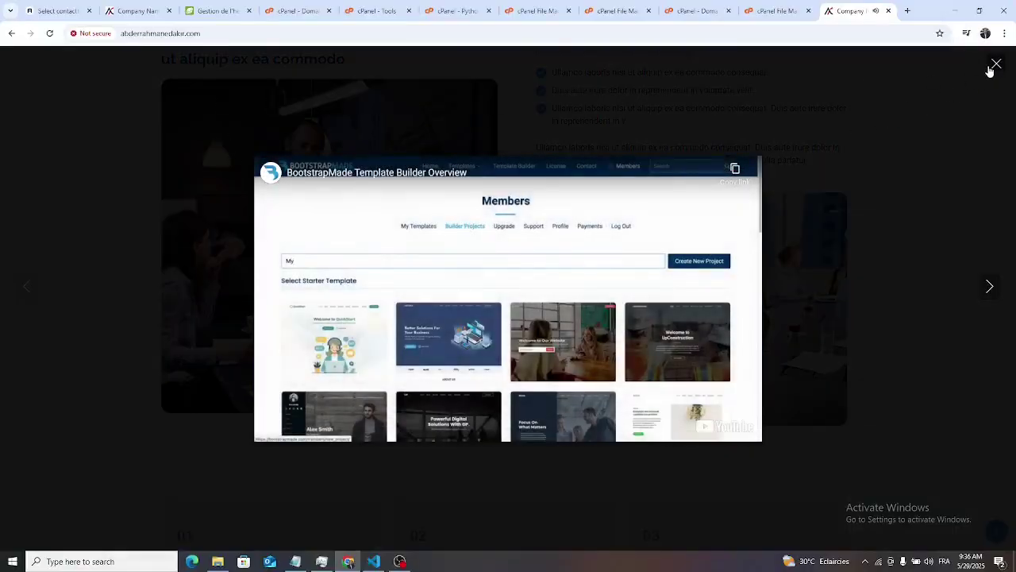
click(989, 68)
scroll(719, 373, down, 9)
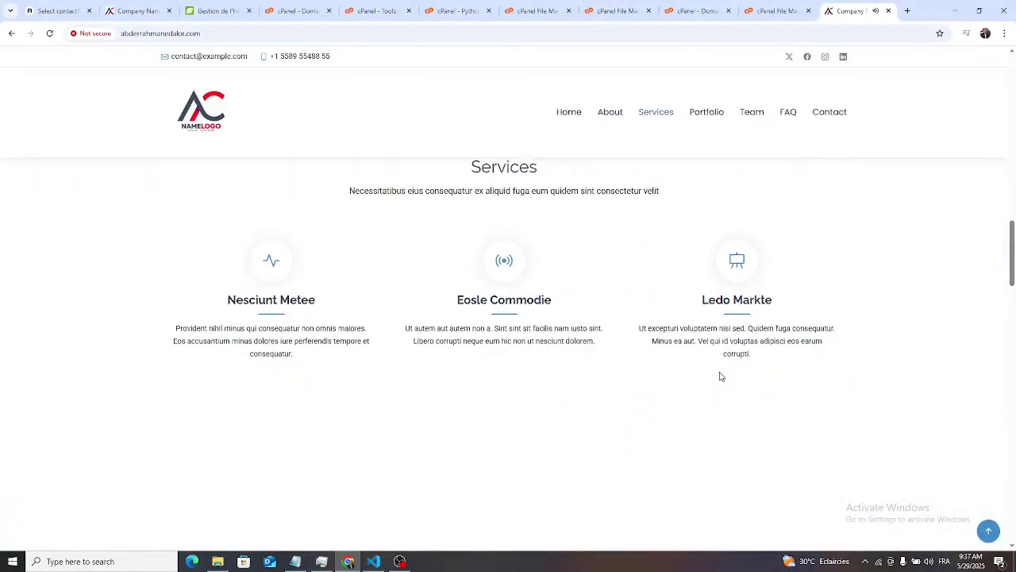
scroll(719, 374, down, 8)
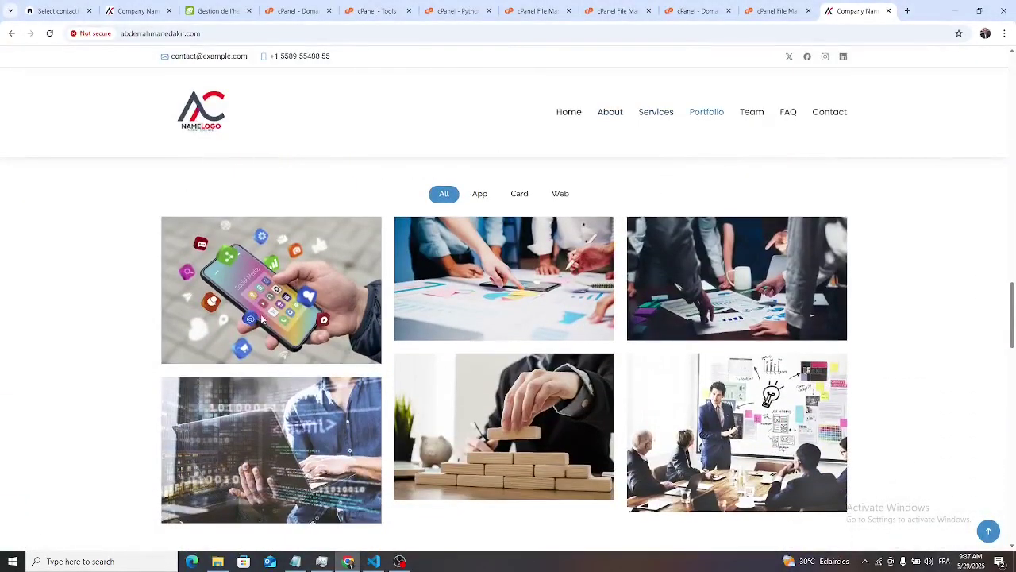
- Open the first portfolio item, go back Home, and scroll down to the Contact form
click(364, 350)
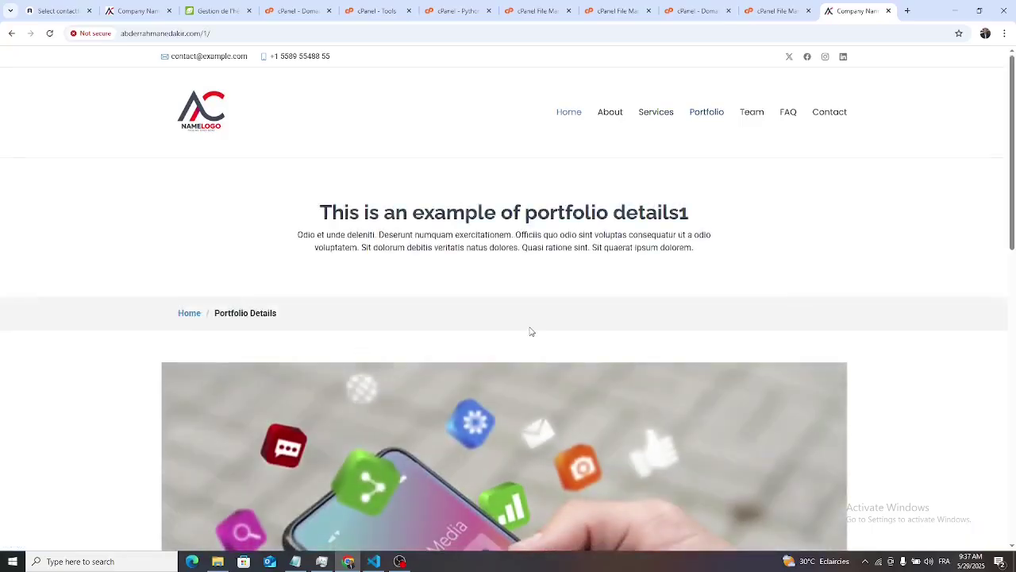
scroll(531, 331, down, 10)
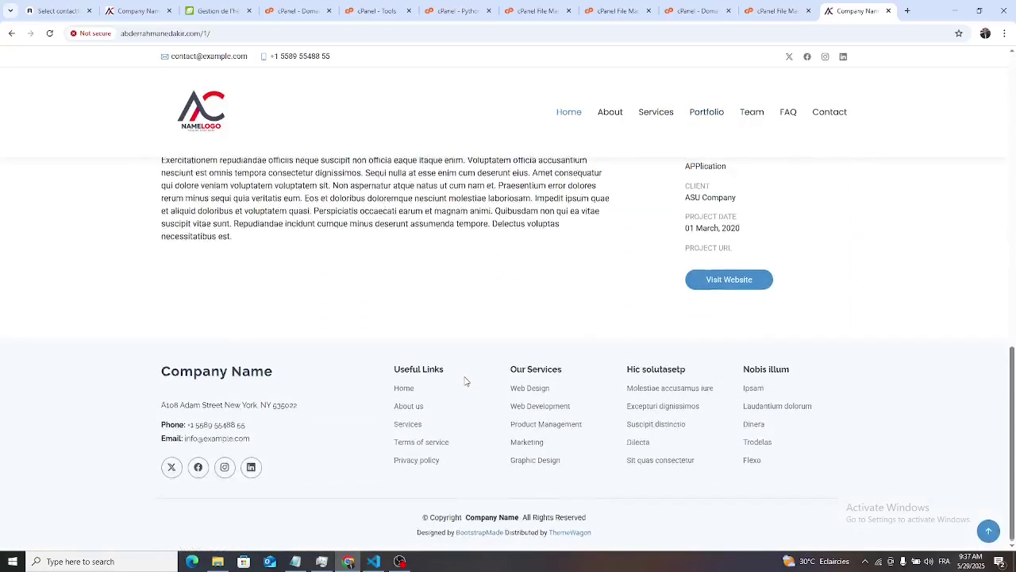
scroll(466, 381, up, 10)
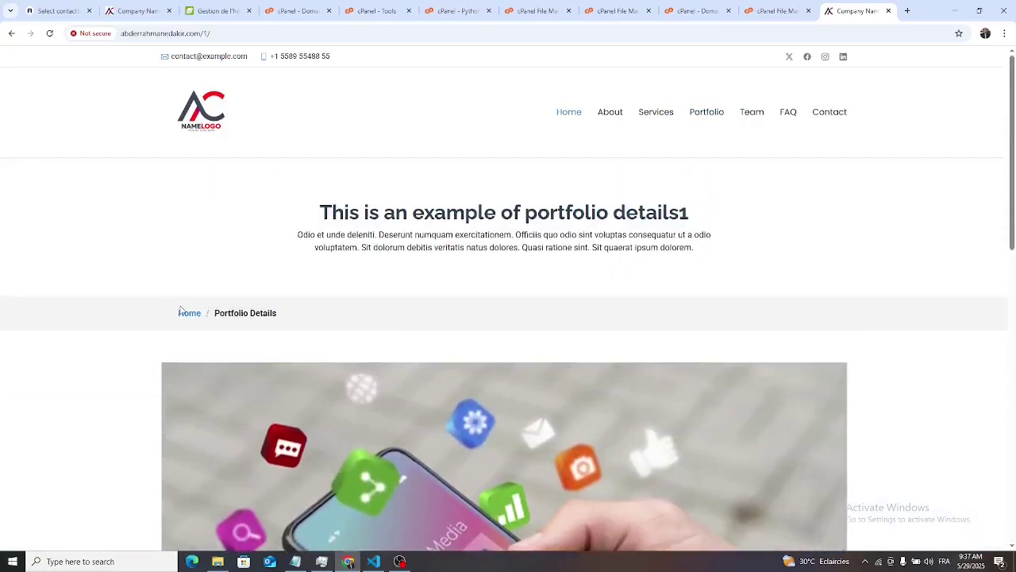
click(189, 313)
scroll(719, 377, down, 8)
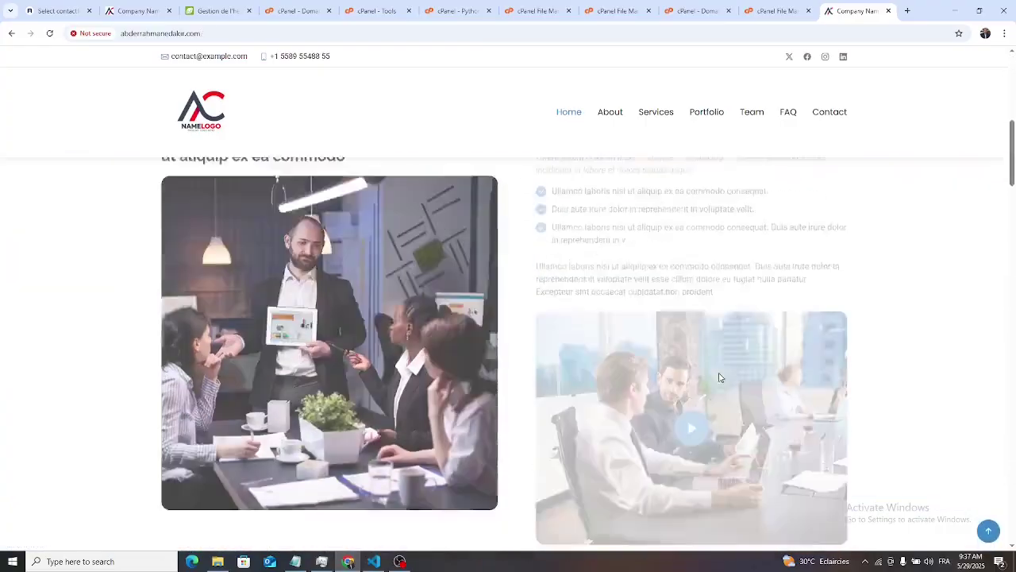
scroll(720, 376, down, 8)
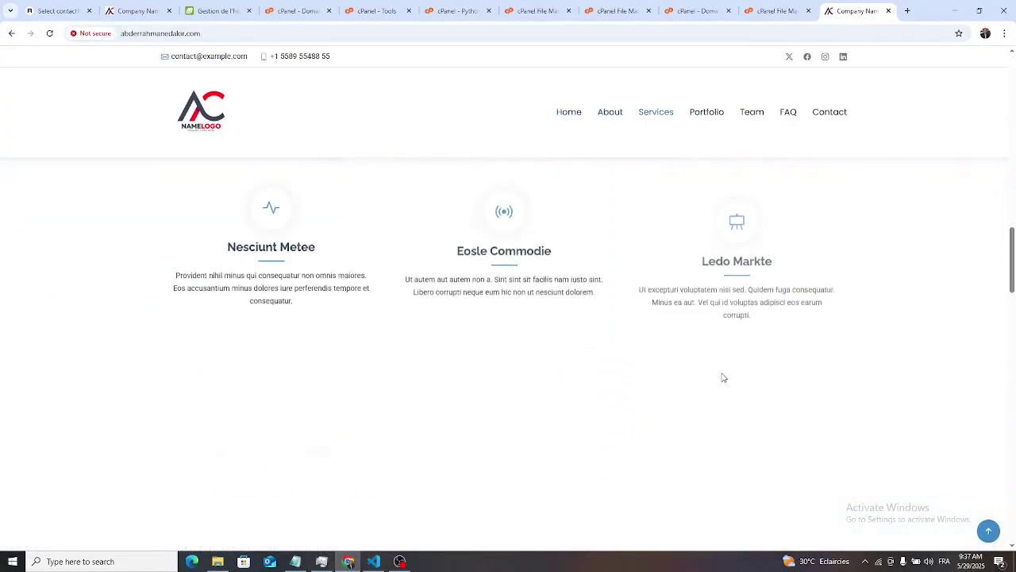
scroll(723, 378, down, 10)
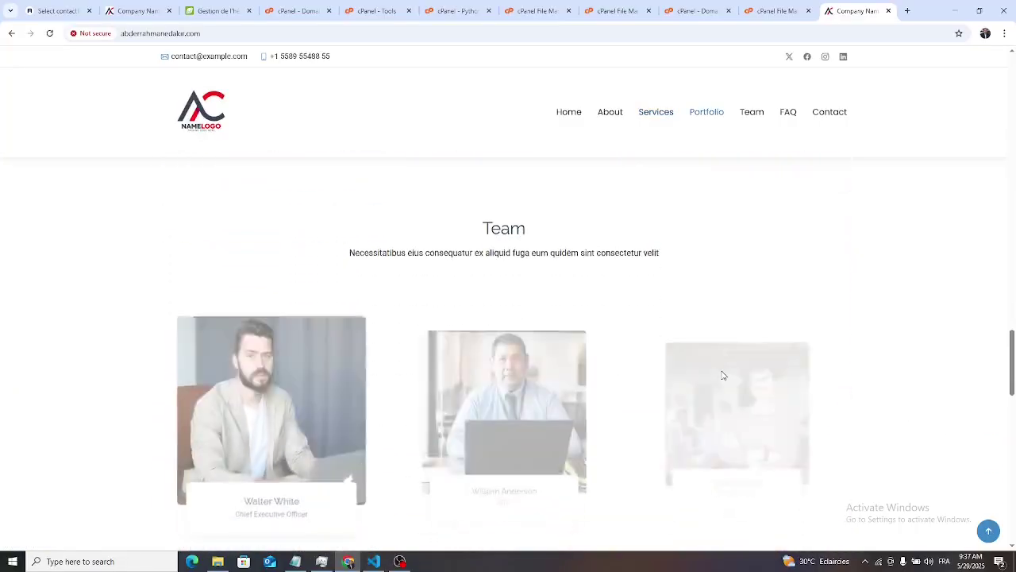
scroll(295, 336, down, 2)
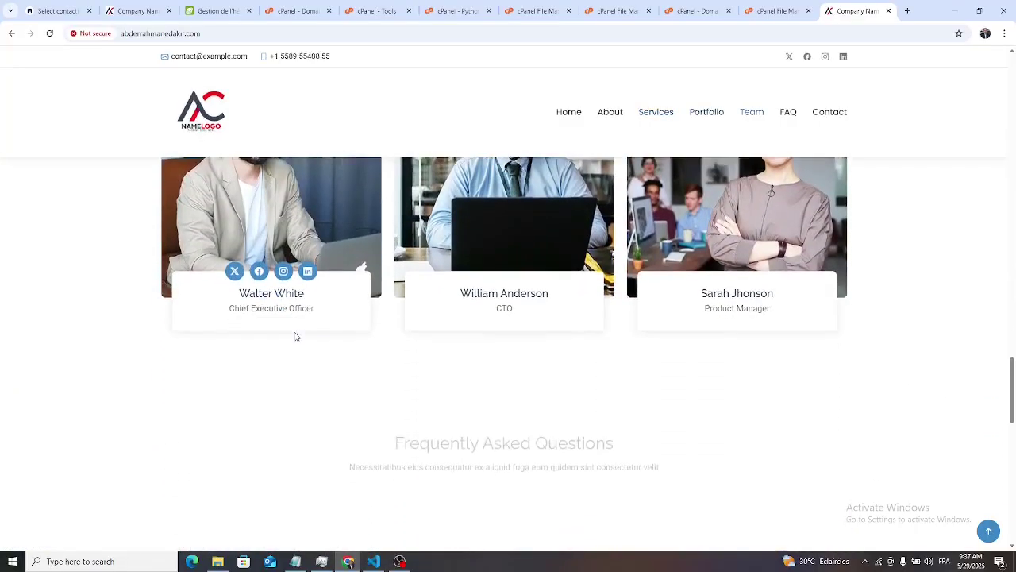
scroll(395, 343, down, 1)
scroll(529, 354, down, 3)
scroll(531, 355, up, 2)
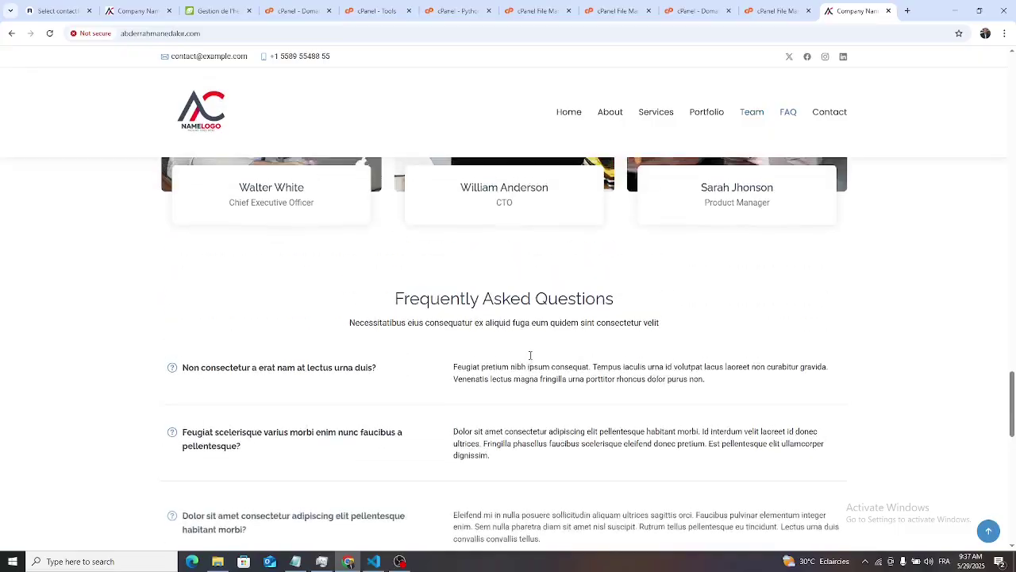
scroll(547, 352, down, 1)
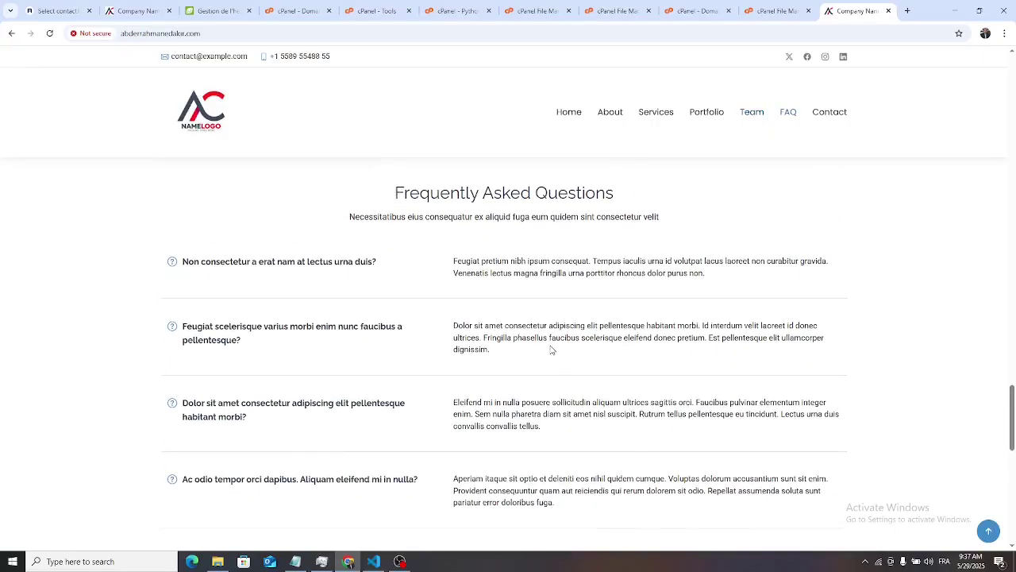
scroll(552, 349, down, 6)
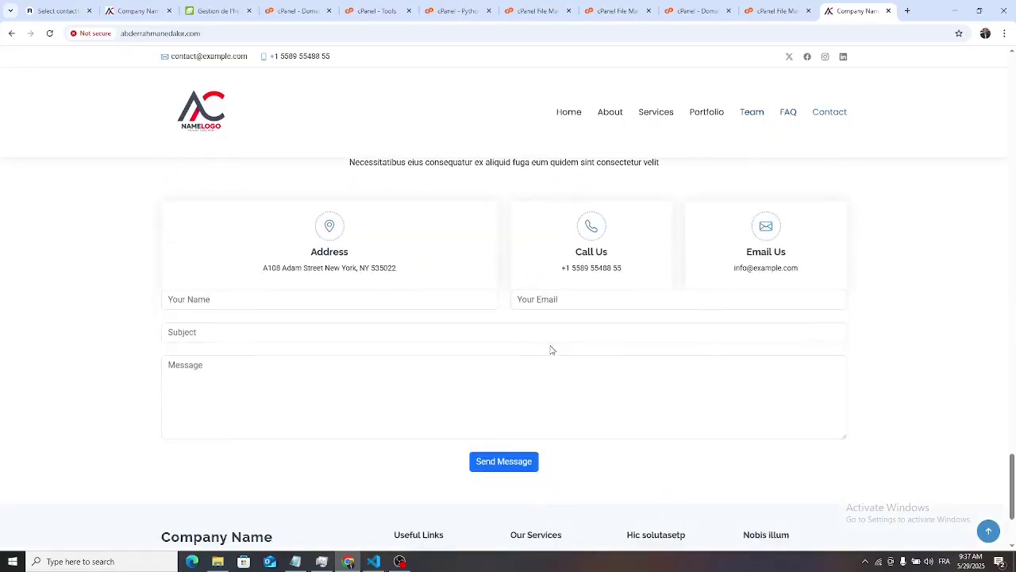
- Fill in the sender's name and e-mail address, correcting the typo in the e-mail domain
click(265, 303)
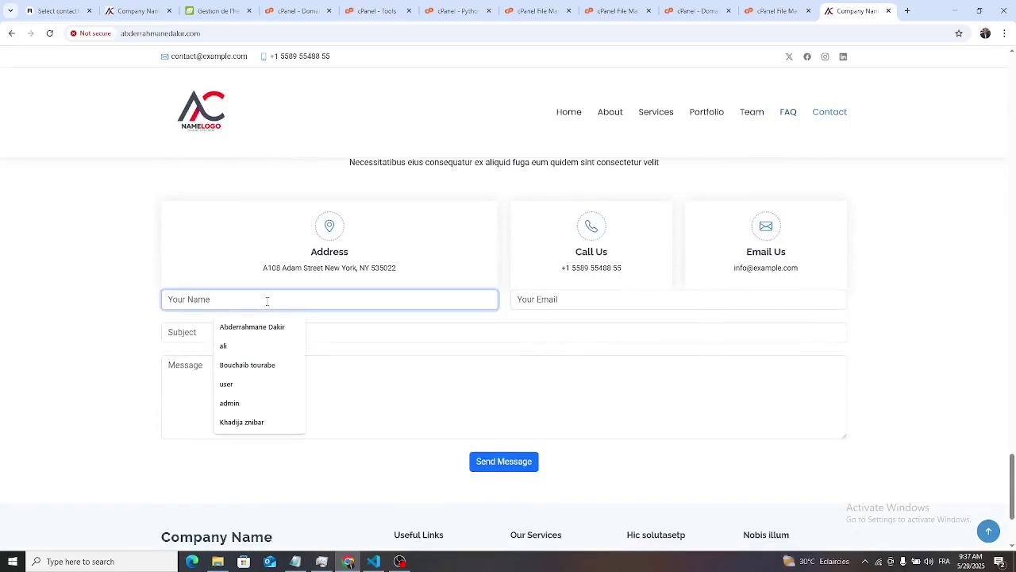
text(Mr Fred)
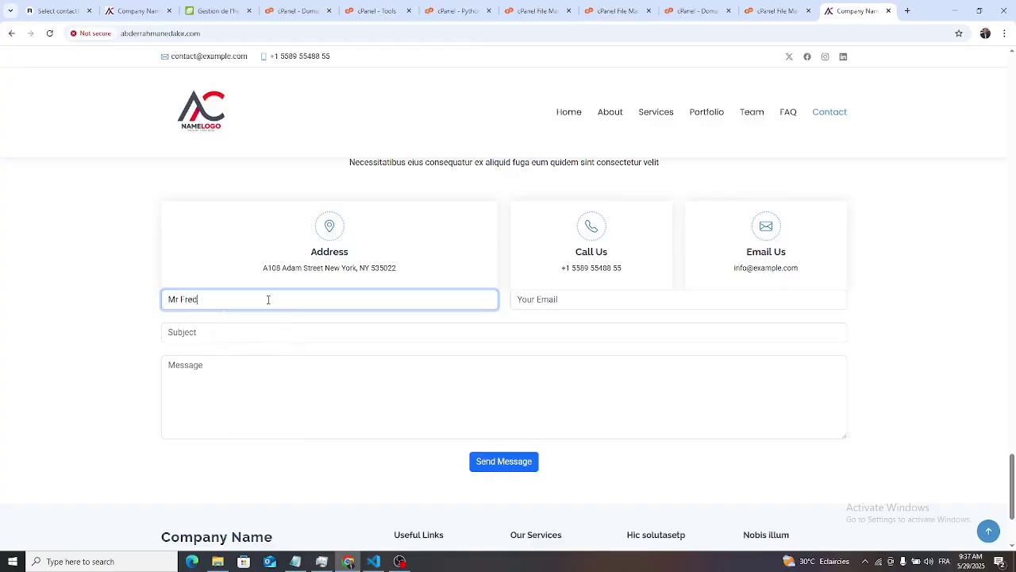
click(575, 298)
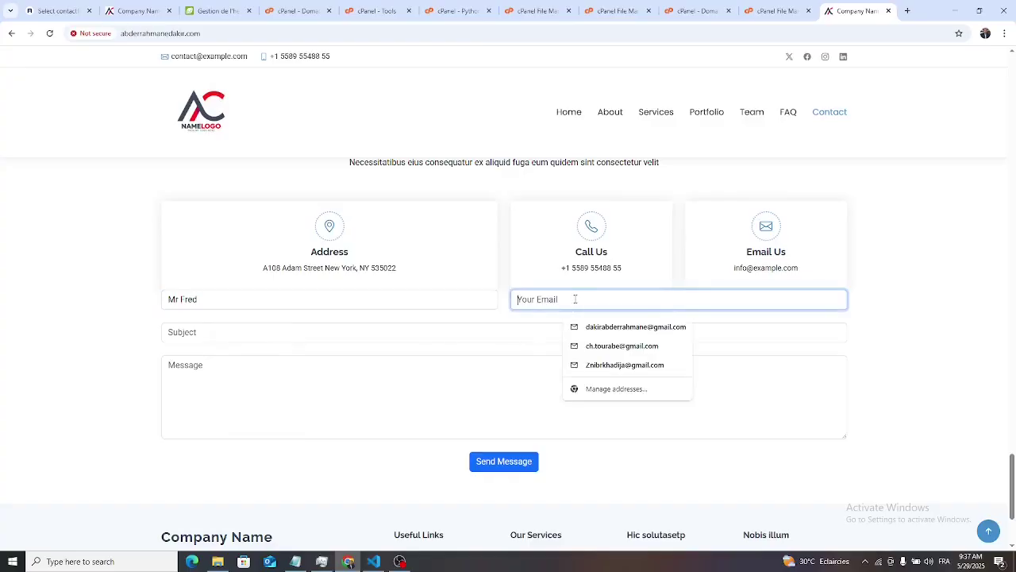
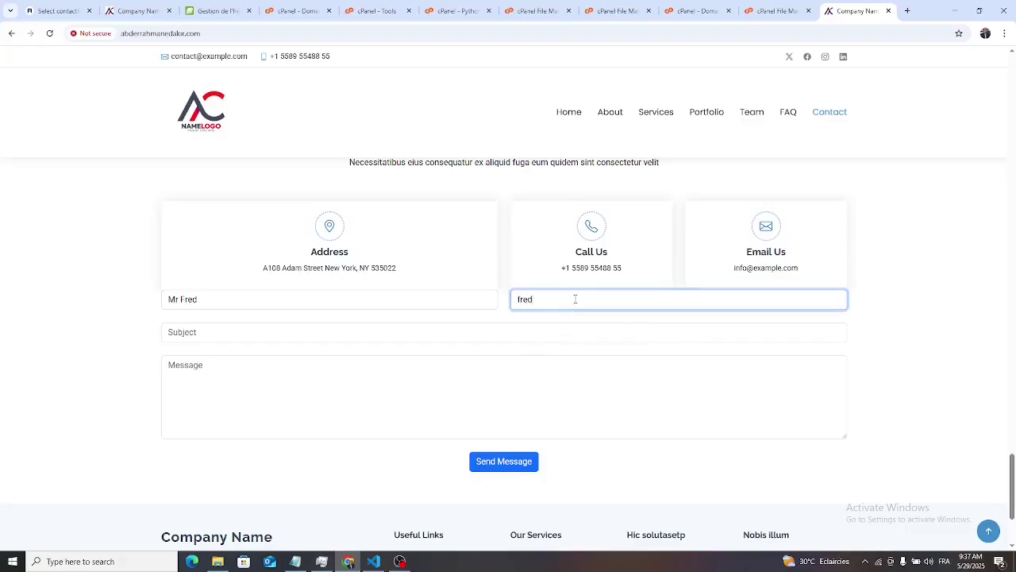
drag(554, 304, 632, 304)
text(ail.com)
- Enter subject 'Your website is amazing', write the message ending 'Best Regards', and send it
click(253, 337)
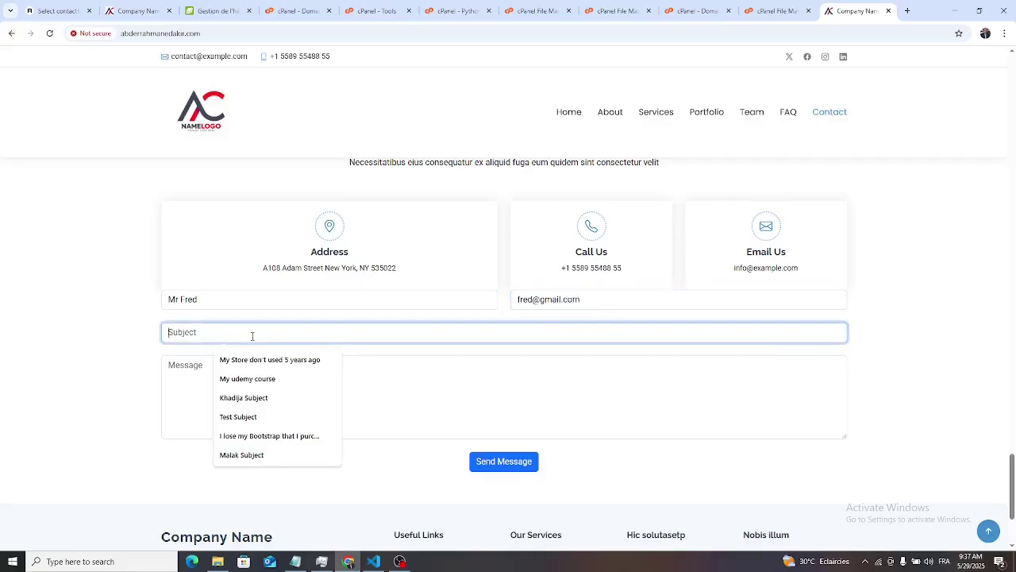
text(Your website is)
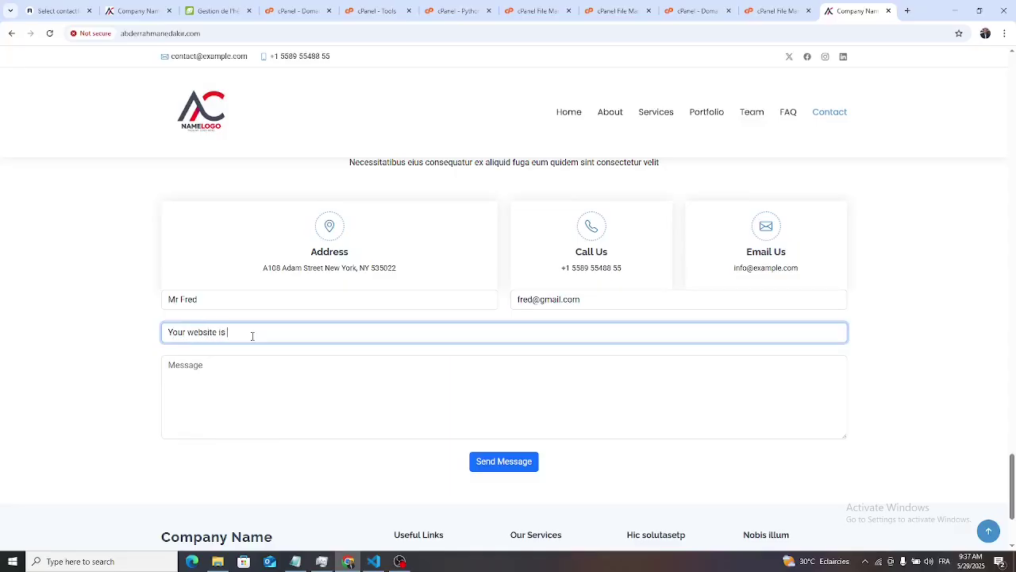
text(amazing)
key(Tab)
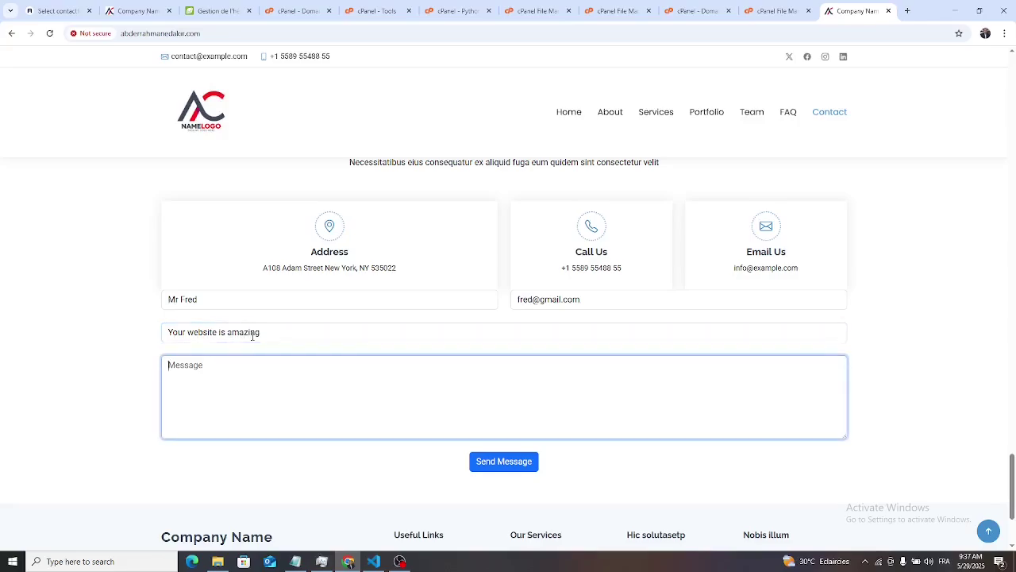
text(I)
key(BackSpace)
text(H)
text(ebsi)
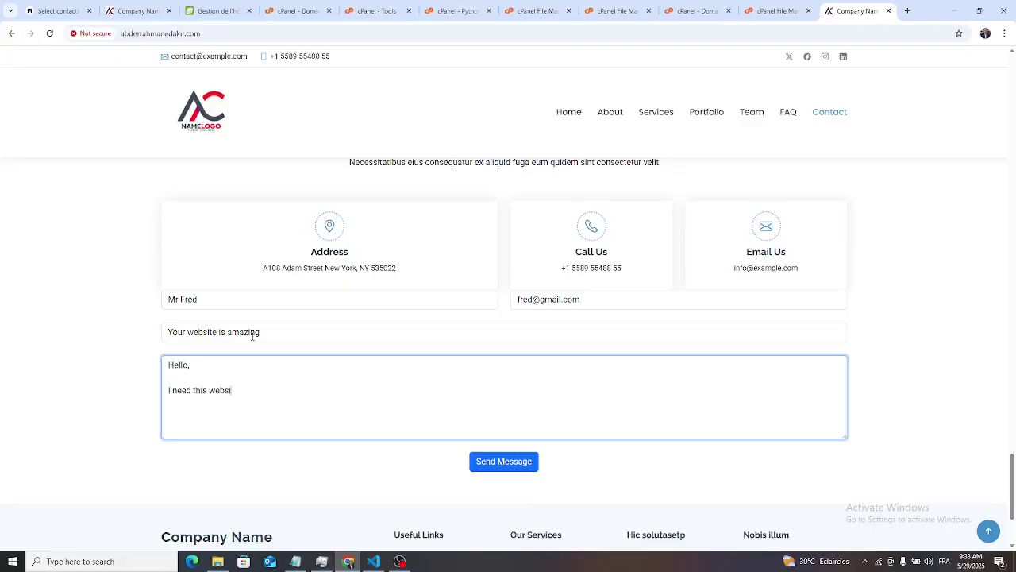
text(te)
text( as soo)
text(n as possible.  The )
text(Bes)
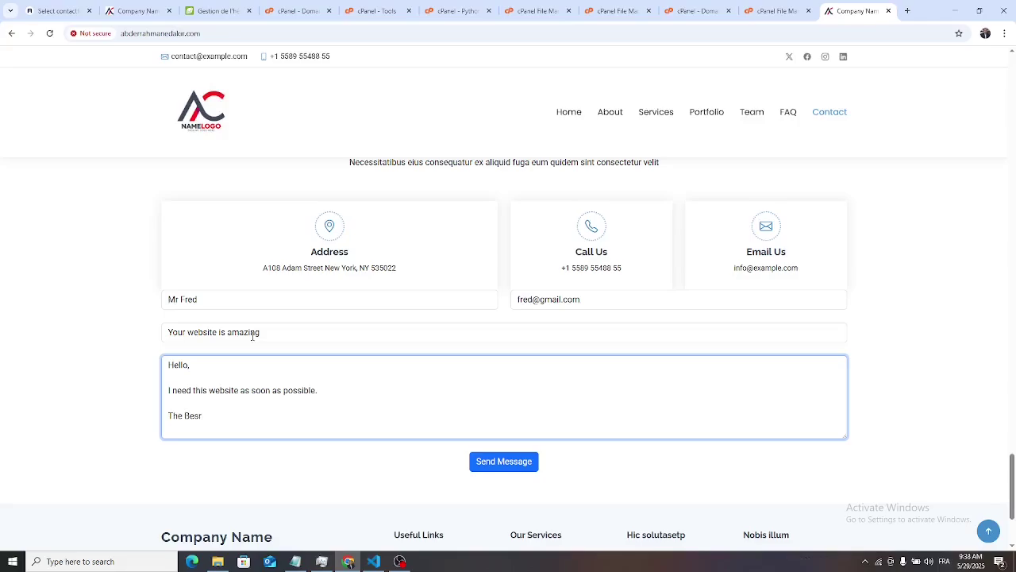
text(t Regard)
key(BackSpace)
key(BackSpace)
text(ards)
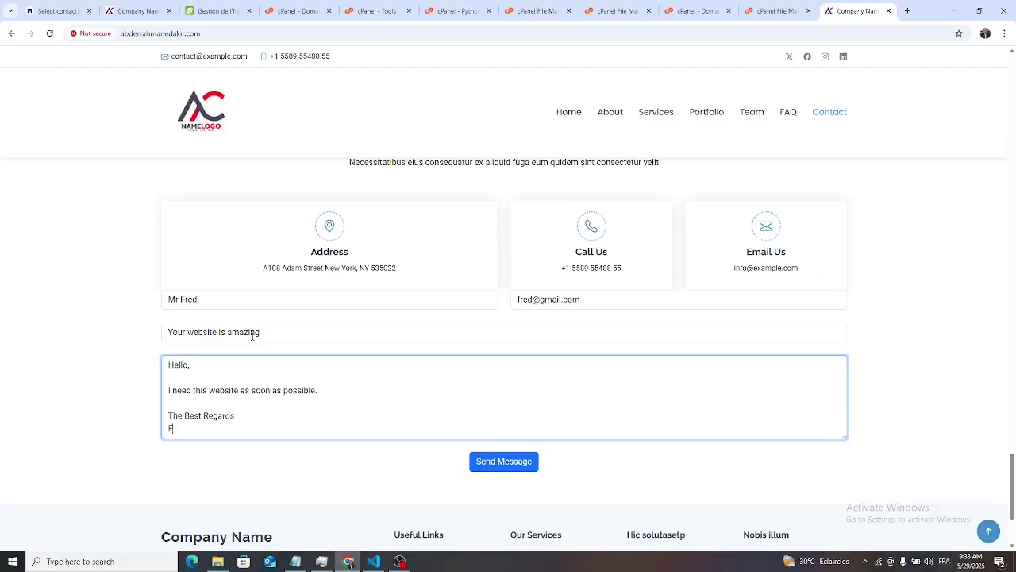
click(521, 467)
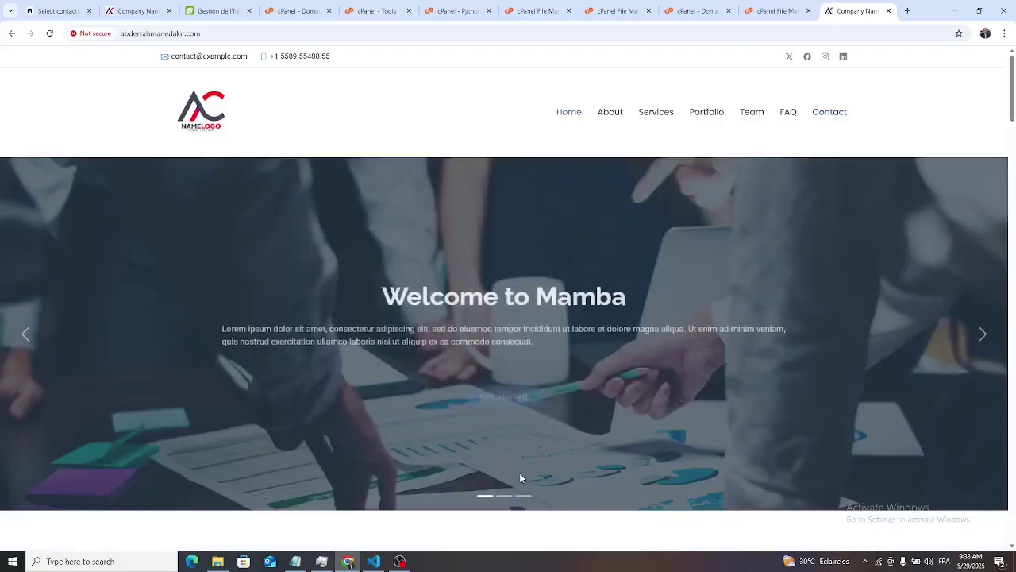
scroll(577, 456, down, 10)
scroll(582, 458, down, 10)
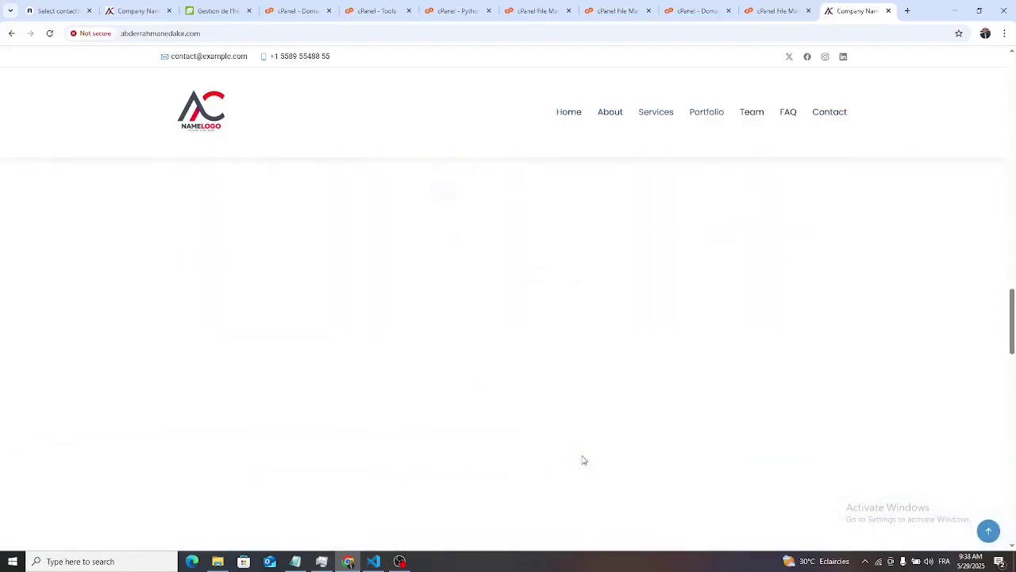
scroll(585, 456, down, 8)
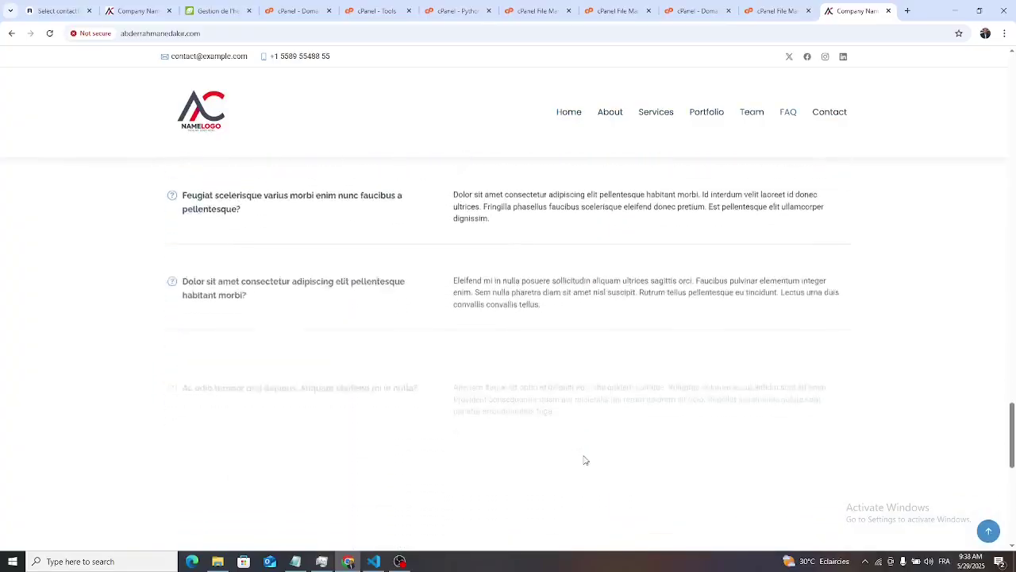
scroll(589, 464, down, 5)
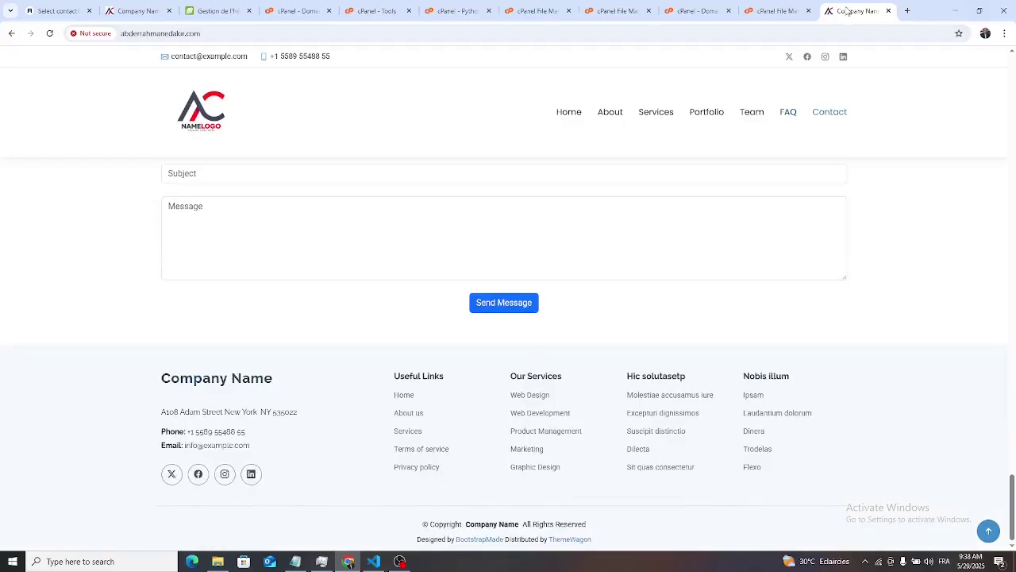
click(908, 10)
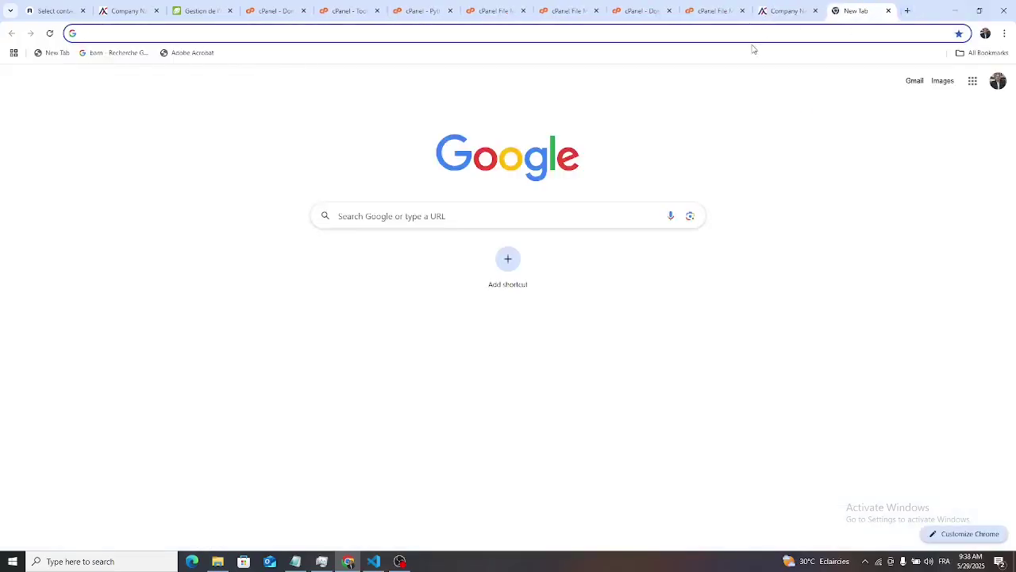
click(756, 36)
text(www.)
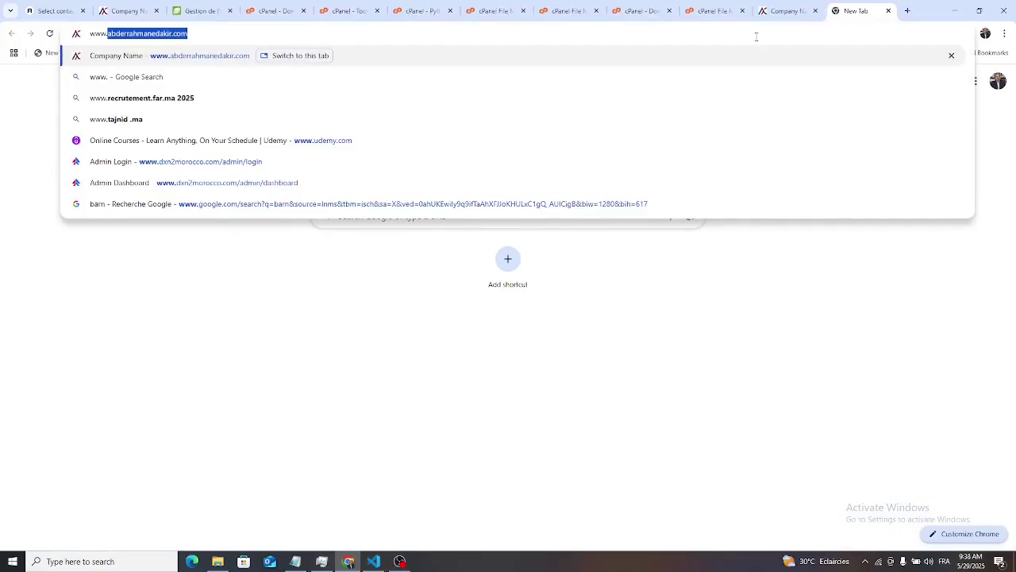
key(Right)
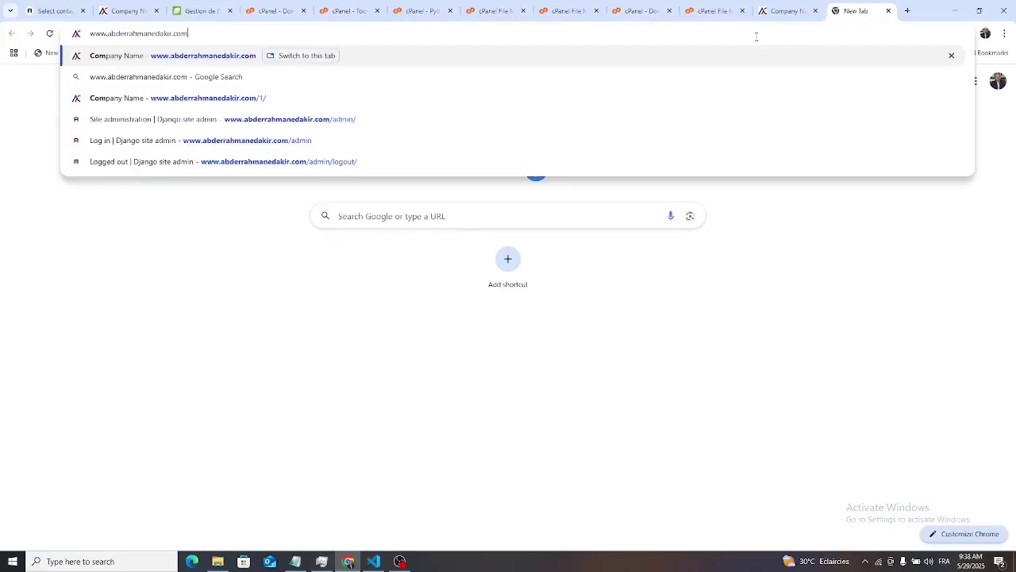
text(/admin)
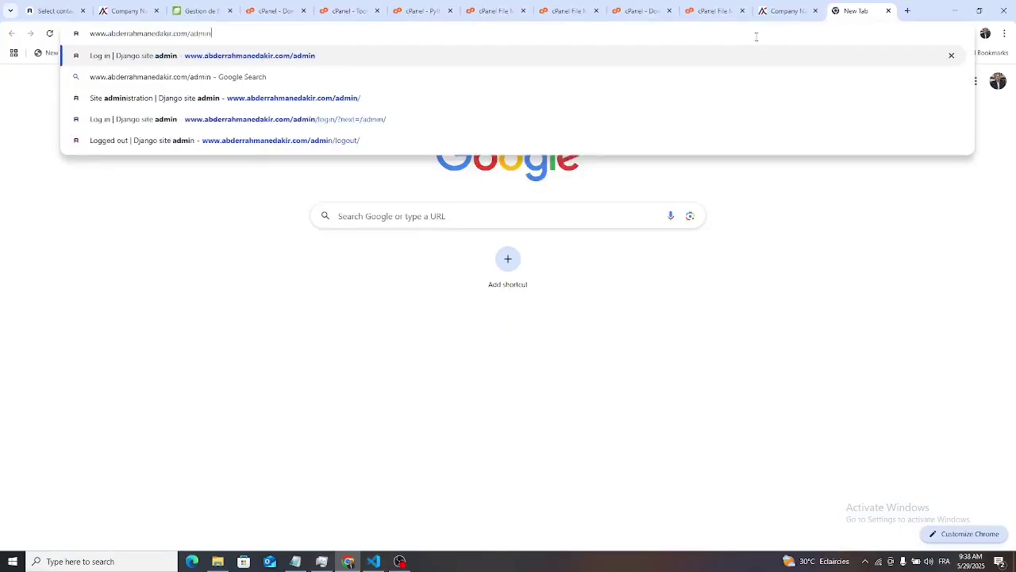
key(Return)
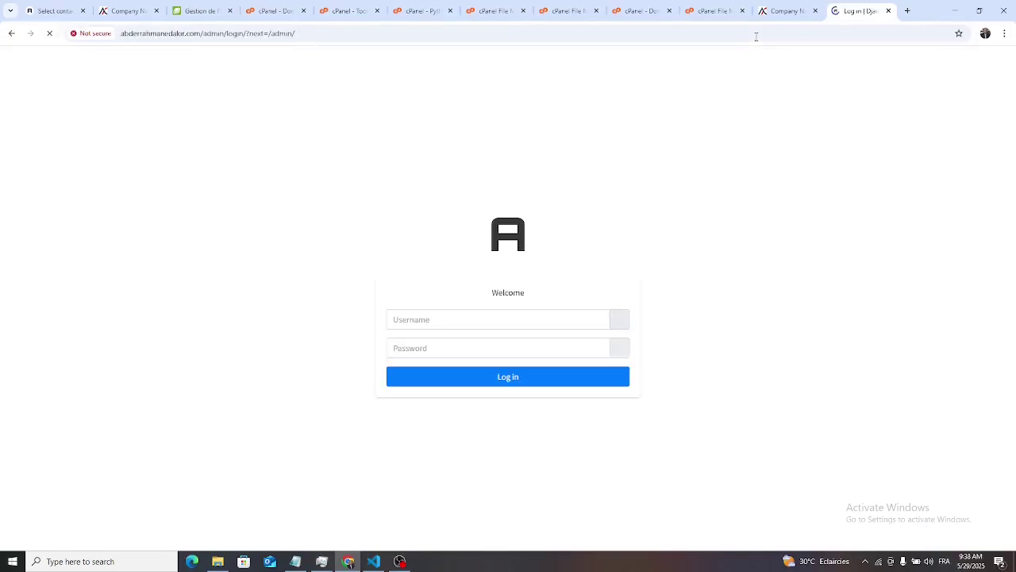
- Log in to Django admin with the saved admin username and the account password
click(533, 320)
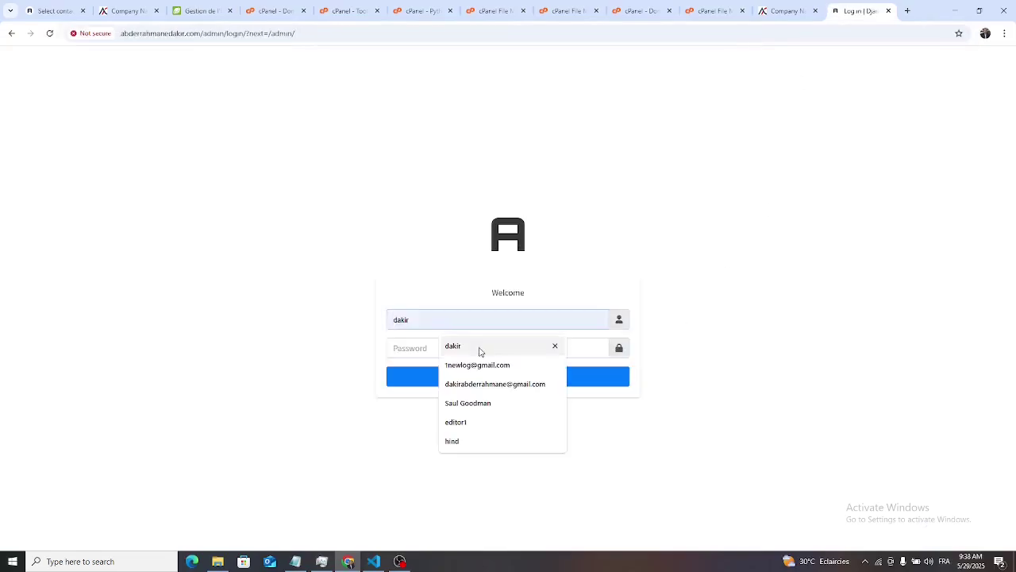
click(481, 351)
click(439, 349)
text(•)
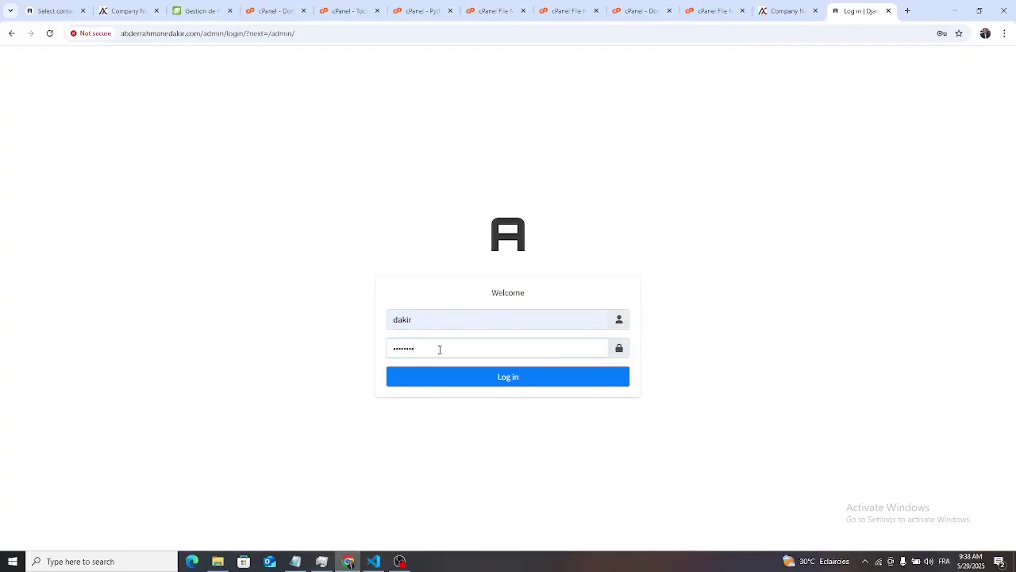
click(551, 384)
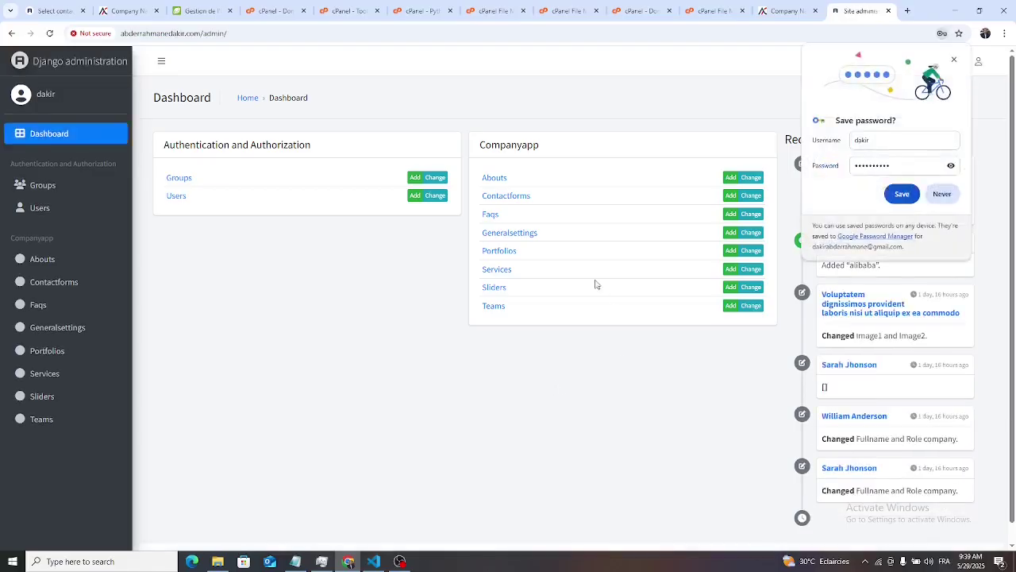
- Check the newest Contactforms entry's full message, then view the Faqs list
click(954, 60)
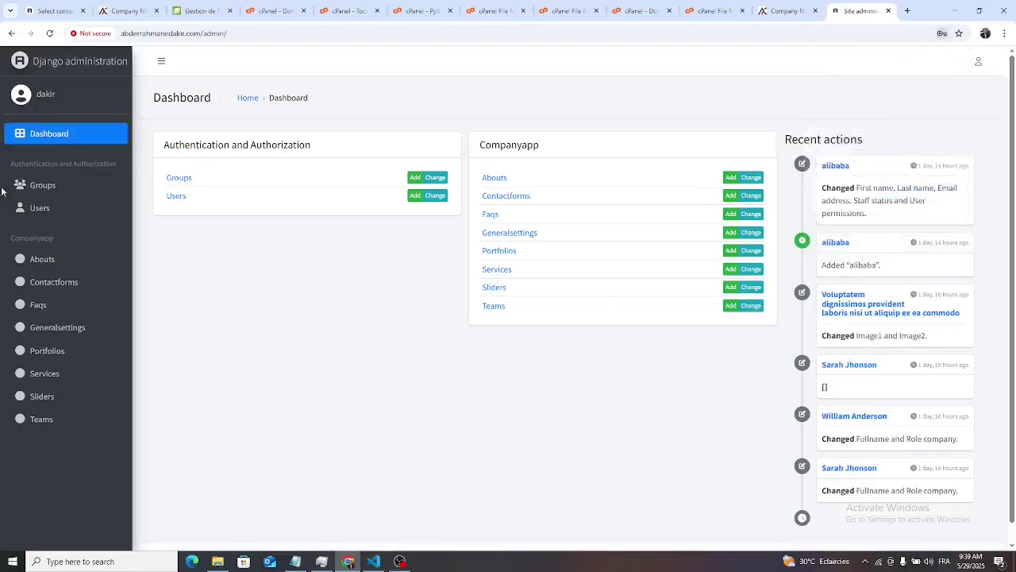
click(42, 260)
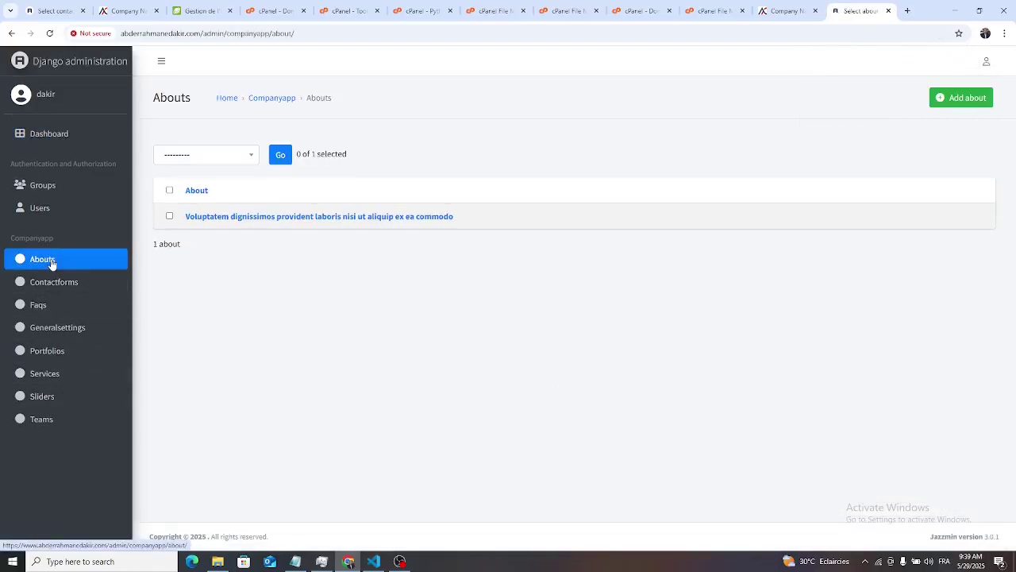
click(58, 285)
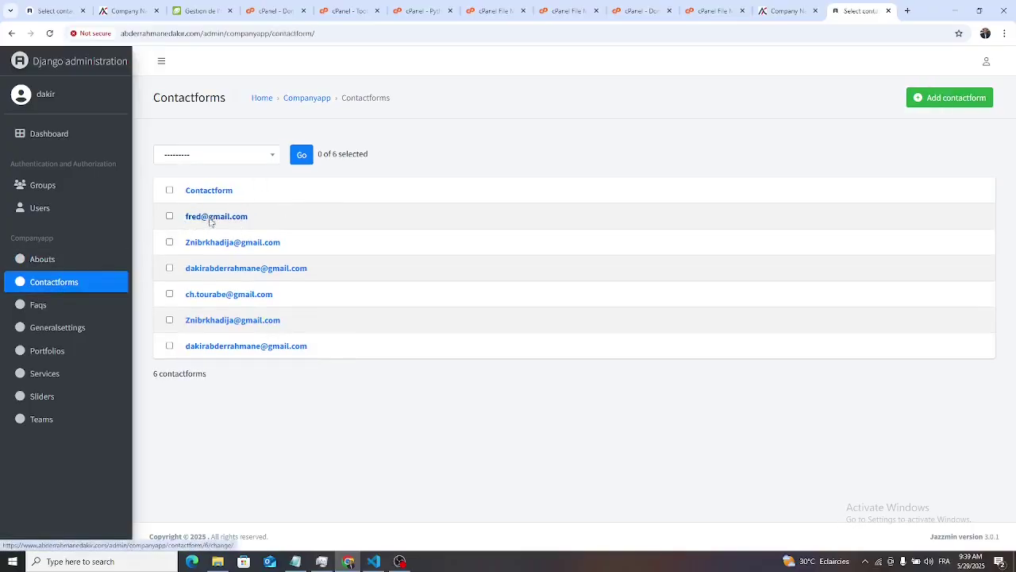
click(211, 219)
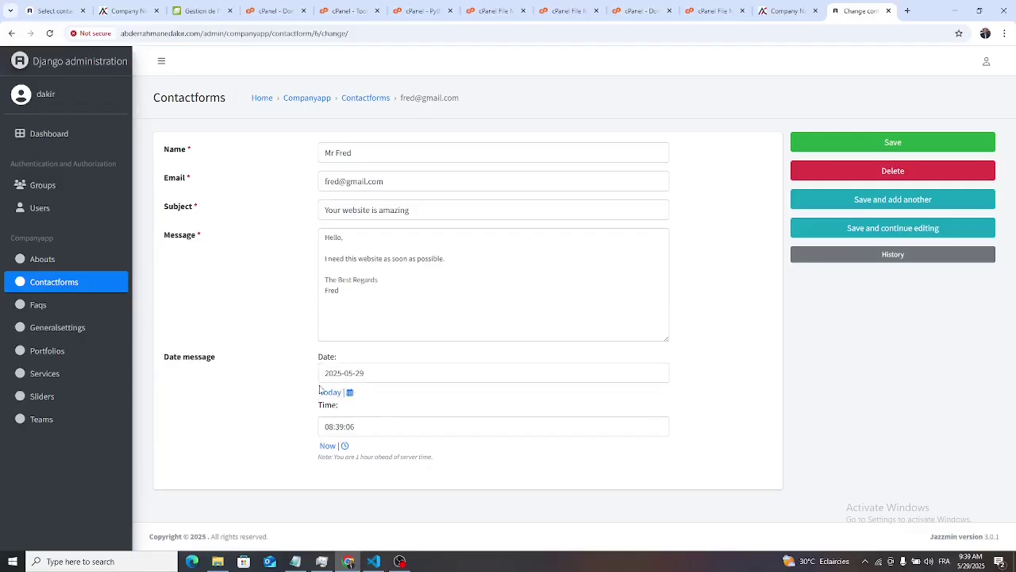
click(49, 310)
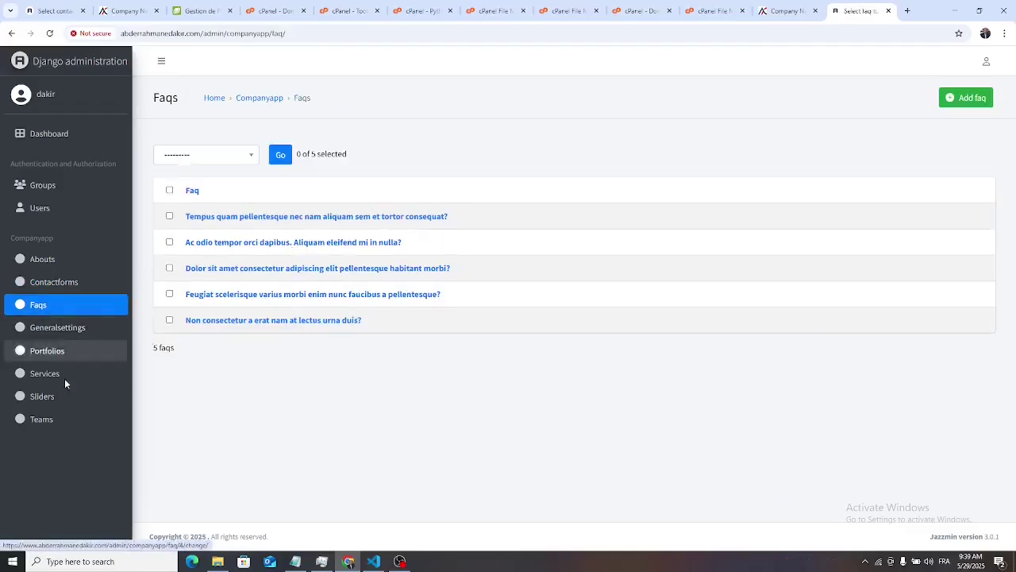
- Browse the Generalsettings, Portfolios, Services, Sliders and Teams lists in Django administration
click(57, 335)
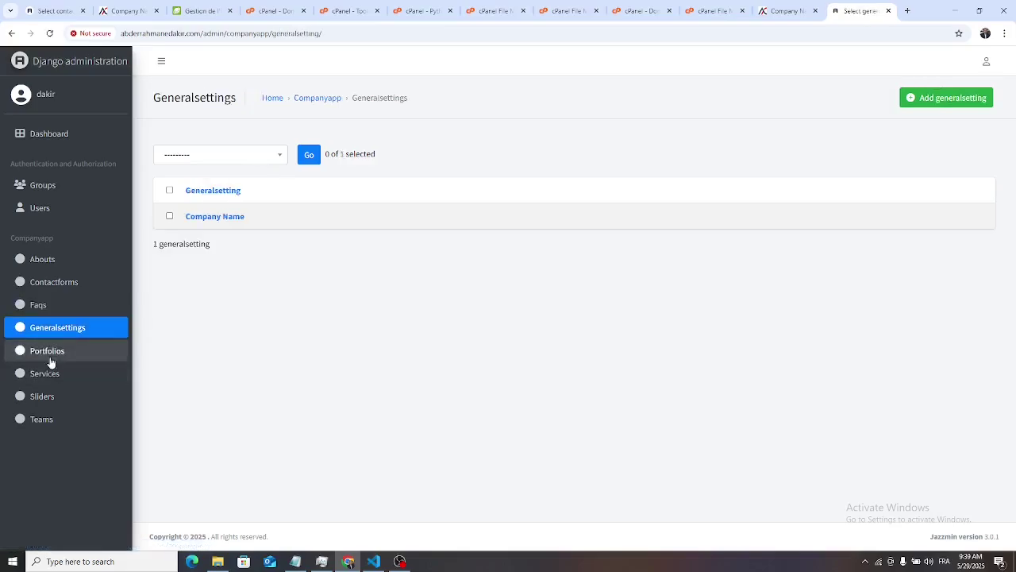
click(52, 352)
click(53, 381)
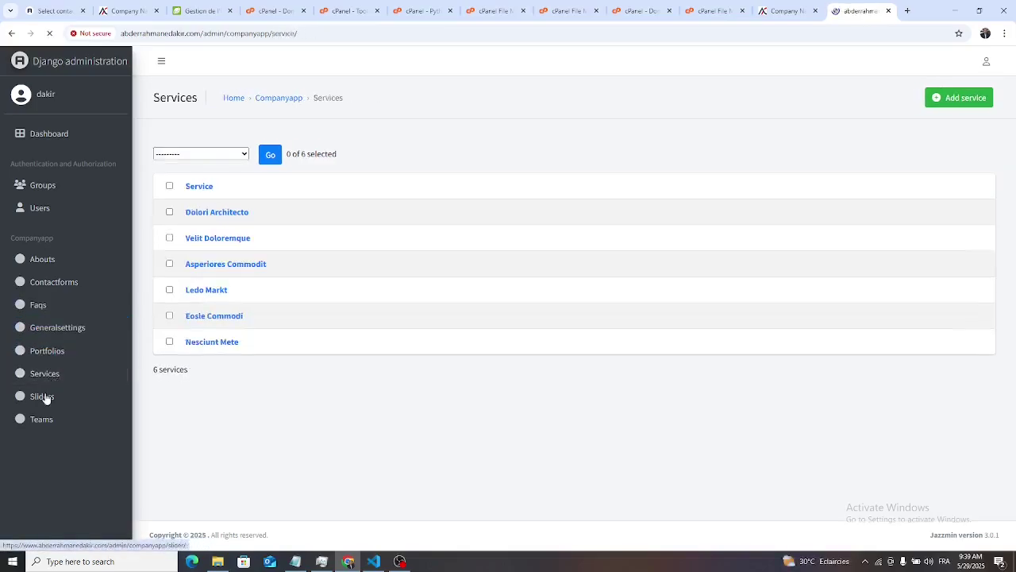
click(43, 396)
click(44, 422)
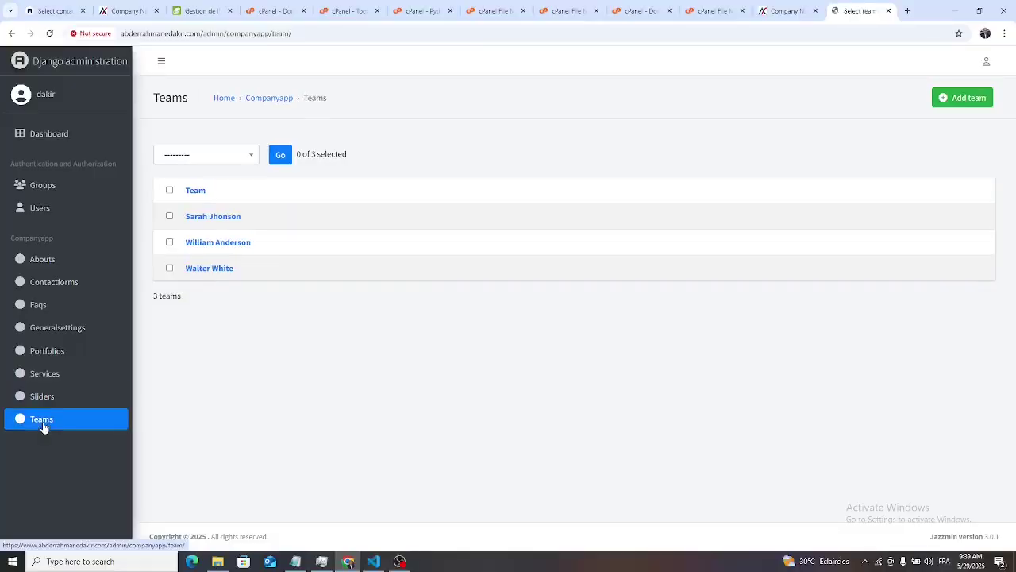
- Recheck the Abouts, Contactforms and Teams (3 entries) lists, then return to the company website
click(43, 267)
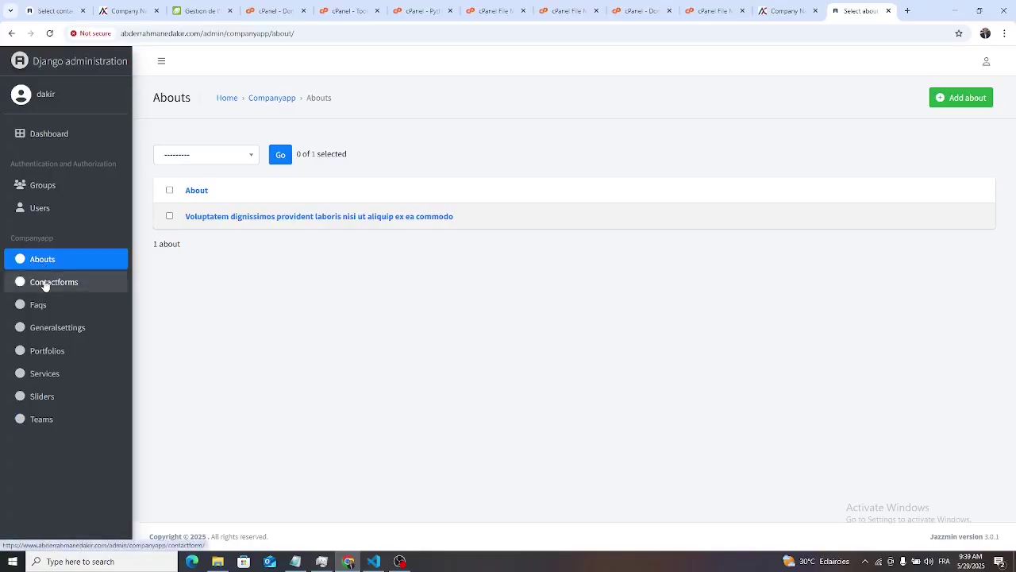
click(45, 284)
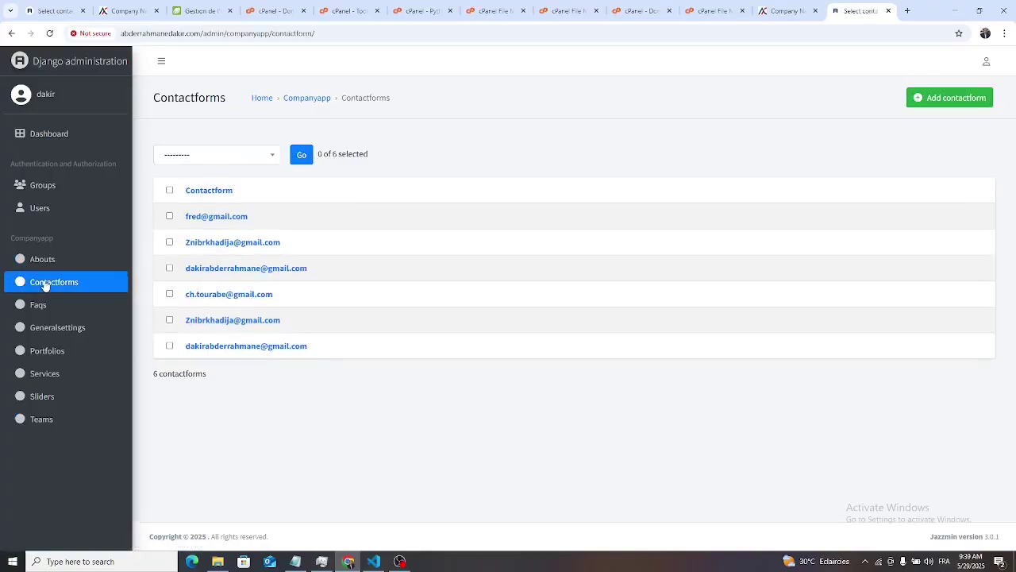
click(45, 423)
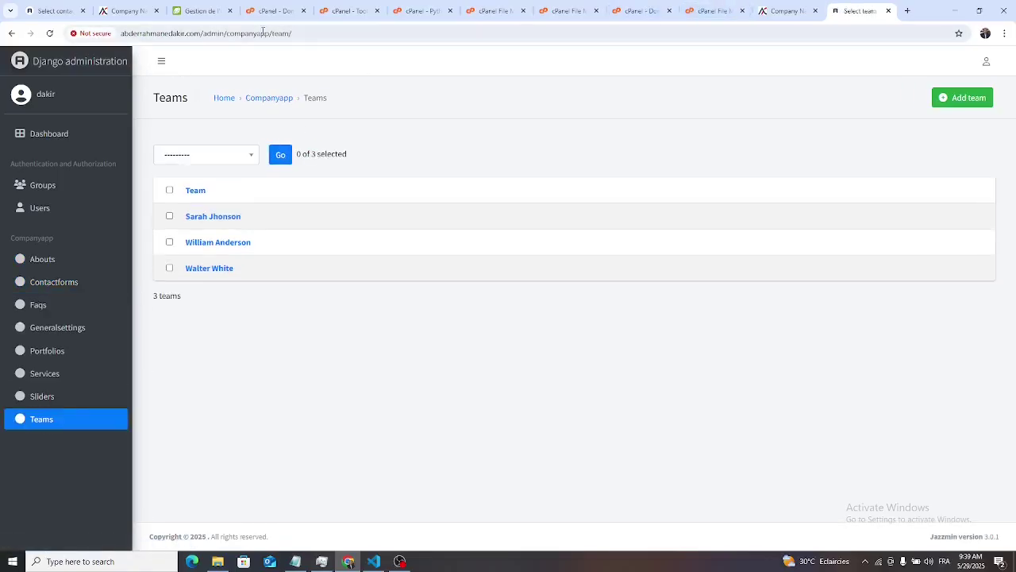
click(786, 11)
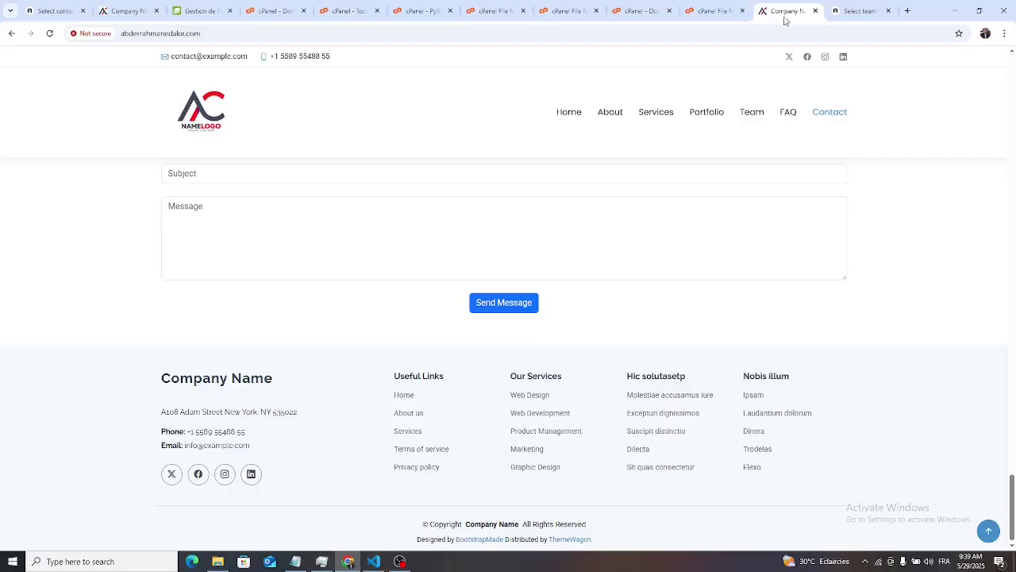